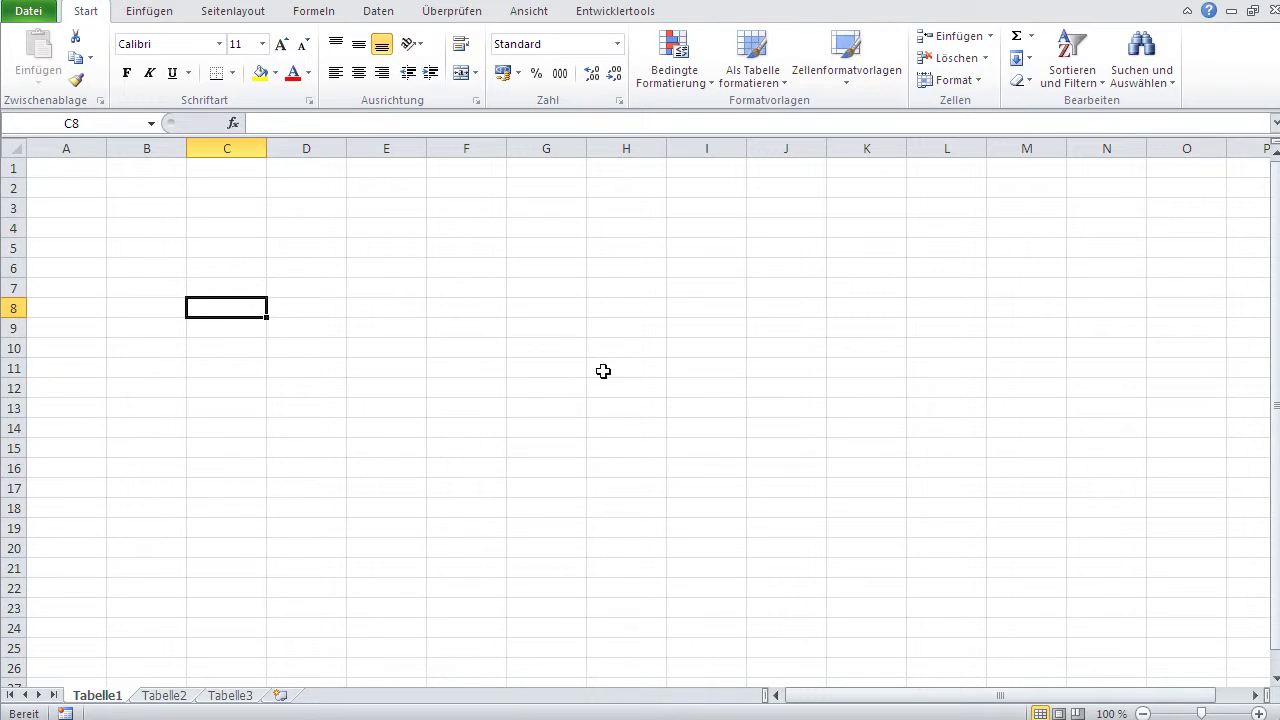
Enter Montag in E5 and auto-fill German weekdays down to Samstag in E17
left_click(373, 254)
type("Montag")
key("Return")
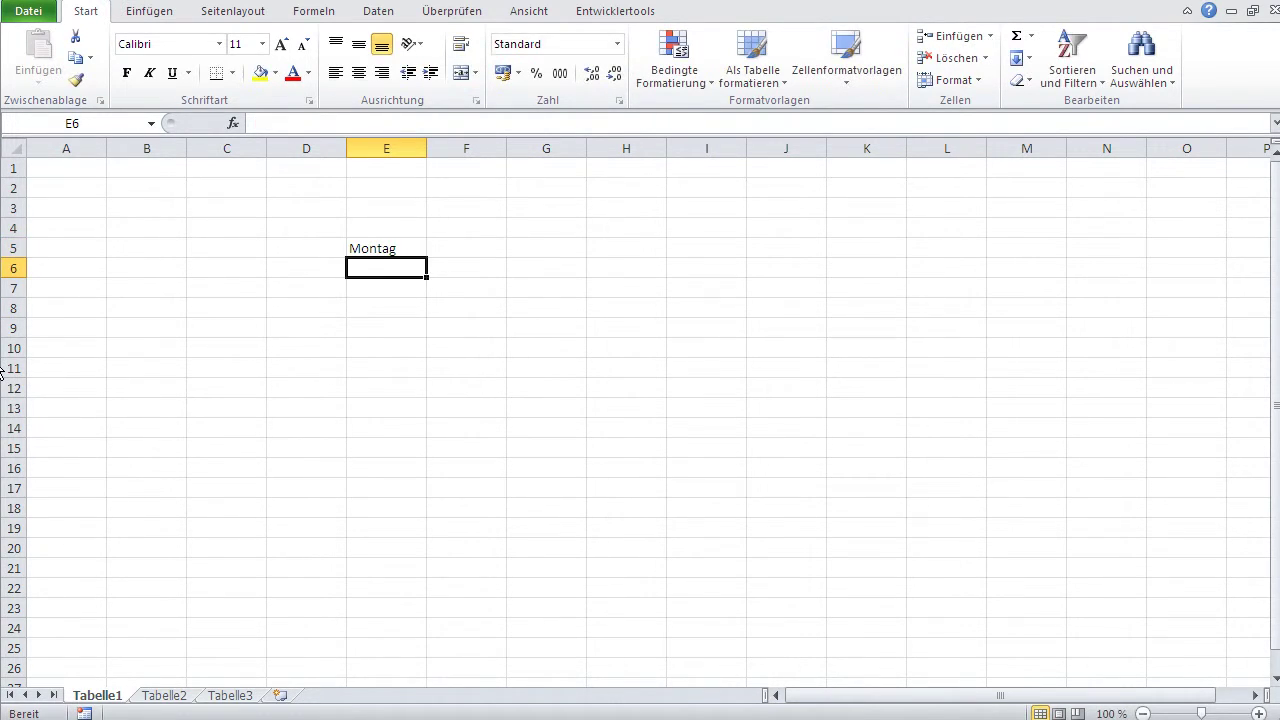
left_click(381, 241)
left_click_drag(427, 258, 484, 500)
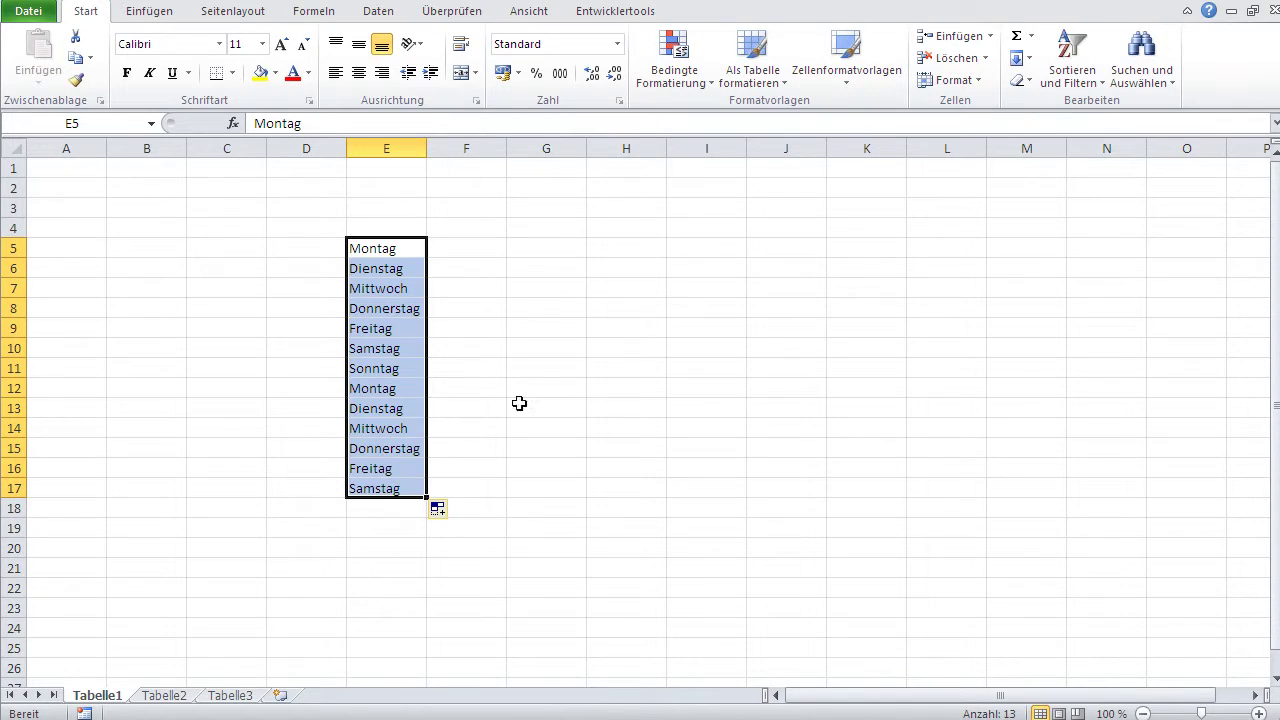
left_click(548, 250)
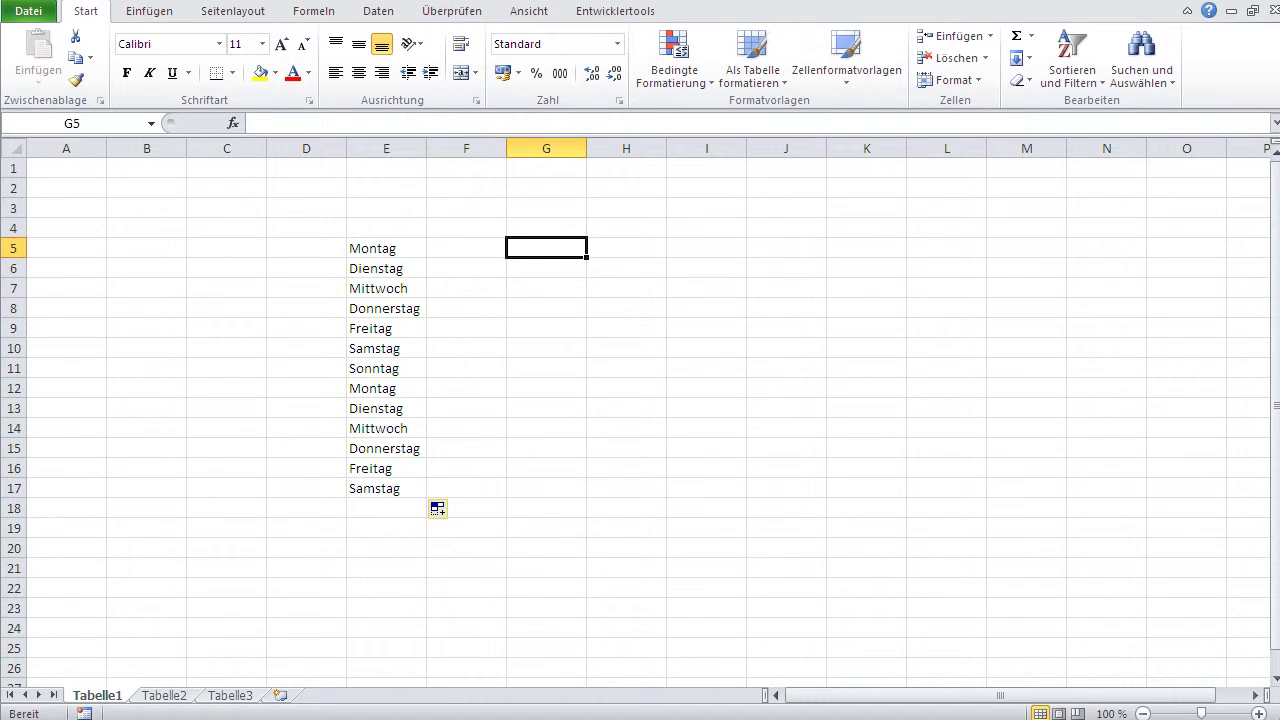
Enter März in G5 and auto-fill months down to März in G17
type("März")
key("Return")
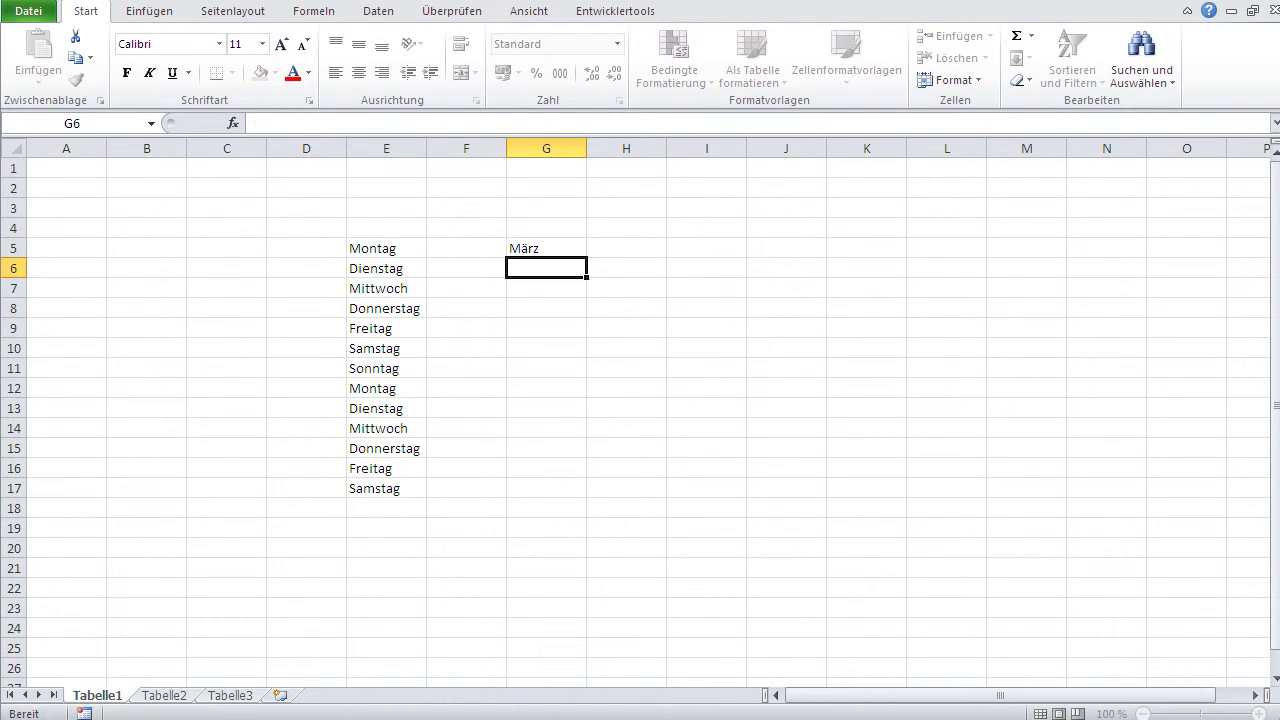
left_click(550, 249)
left_click_drag(585, 264, 604, 497)
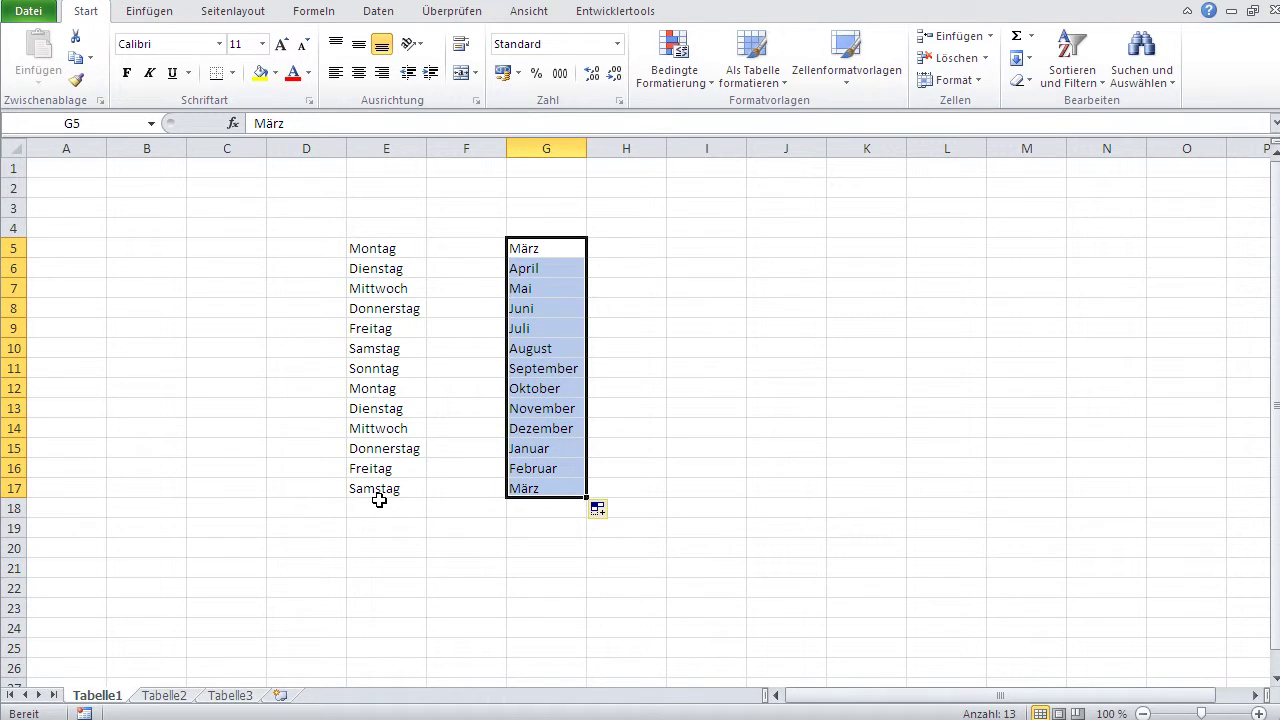
Enter Tuesday in cell I5
left_click(726, 252)
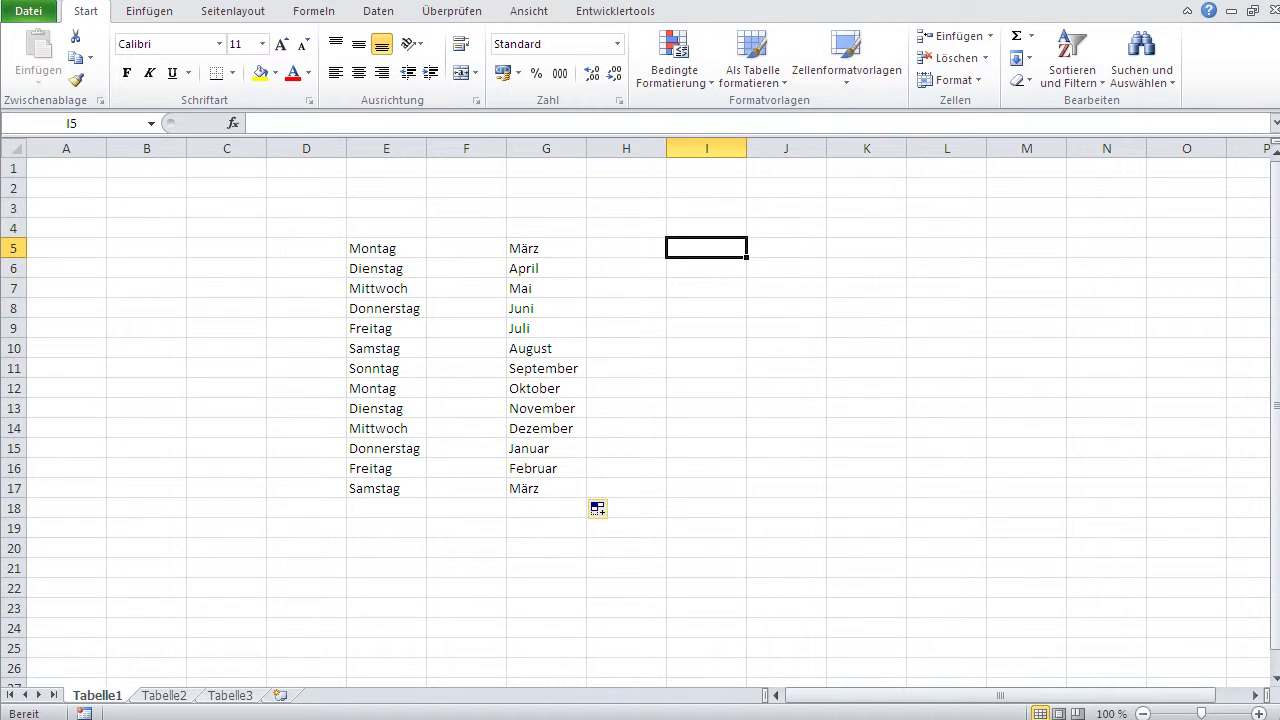
type("Tuesday")
key("Return")
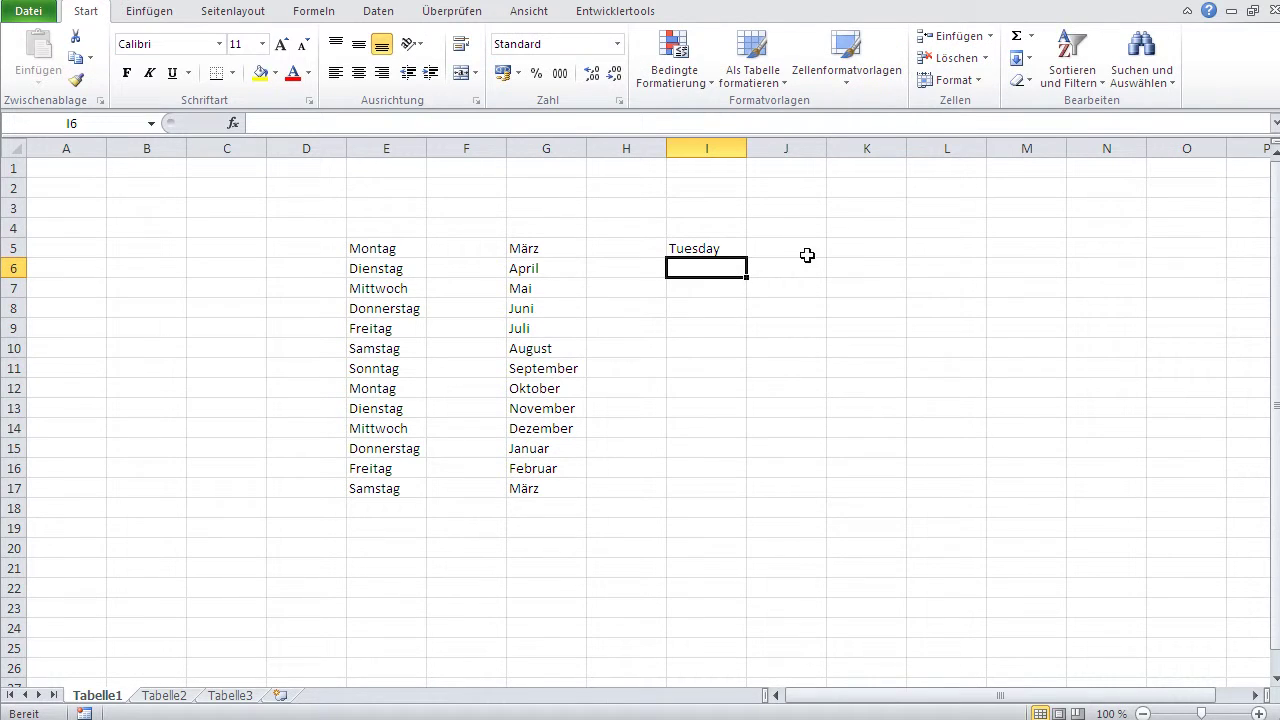
Extend Tuesday down to I17, then fill J7:J20 with English months from July to August
left_click(714, 249)
mouse_move(746, 257)
left_mouse_down()
mouse_move(765, 478)
mouse_move(820, 491)
left_mouse_up()
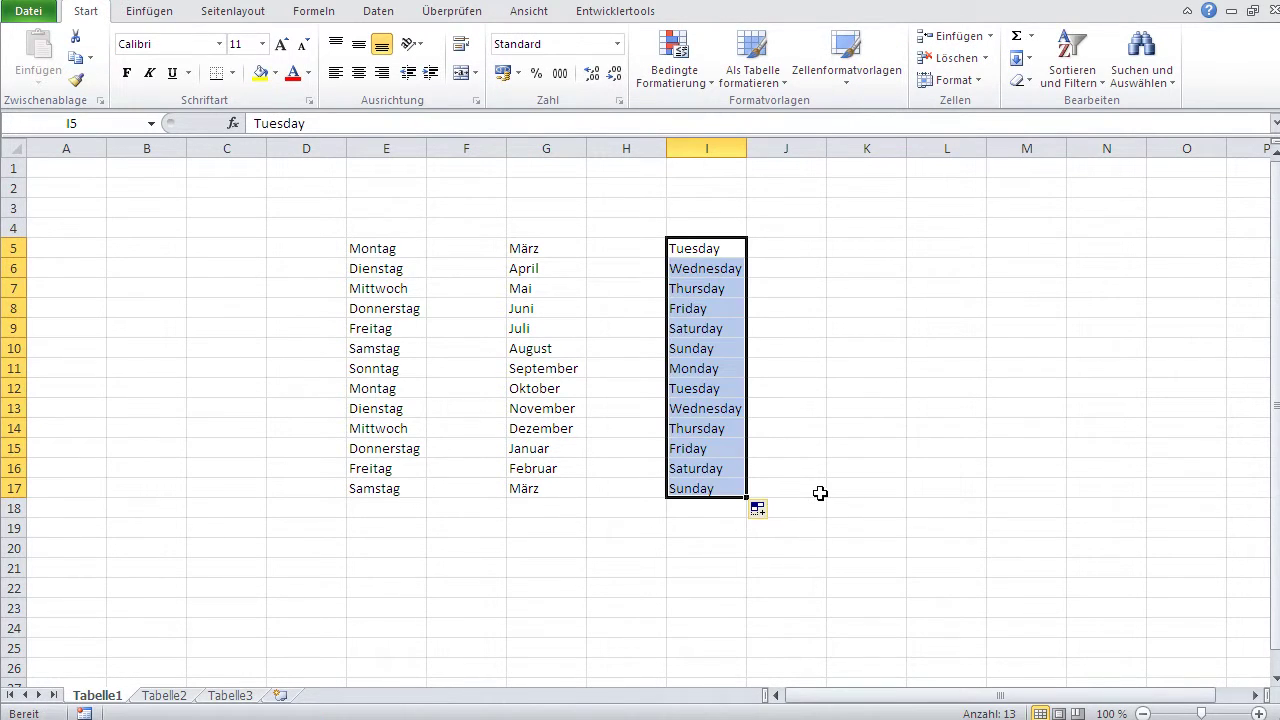
left_click(815, 286)
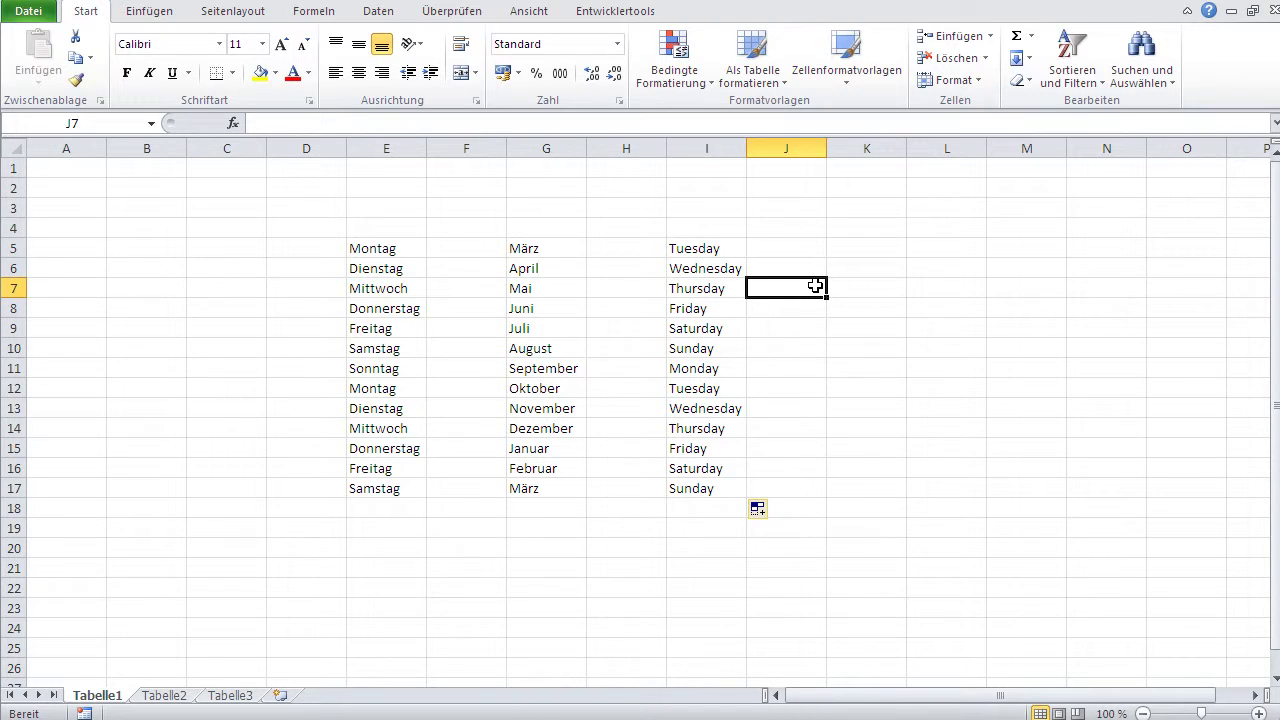
type("July")
key("Return")
left_click(816, 287)
left_click_drag(829, 297, 828, 556)
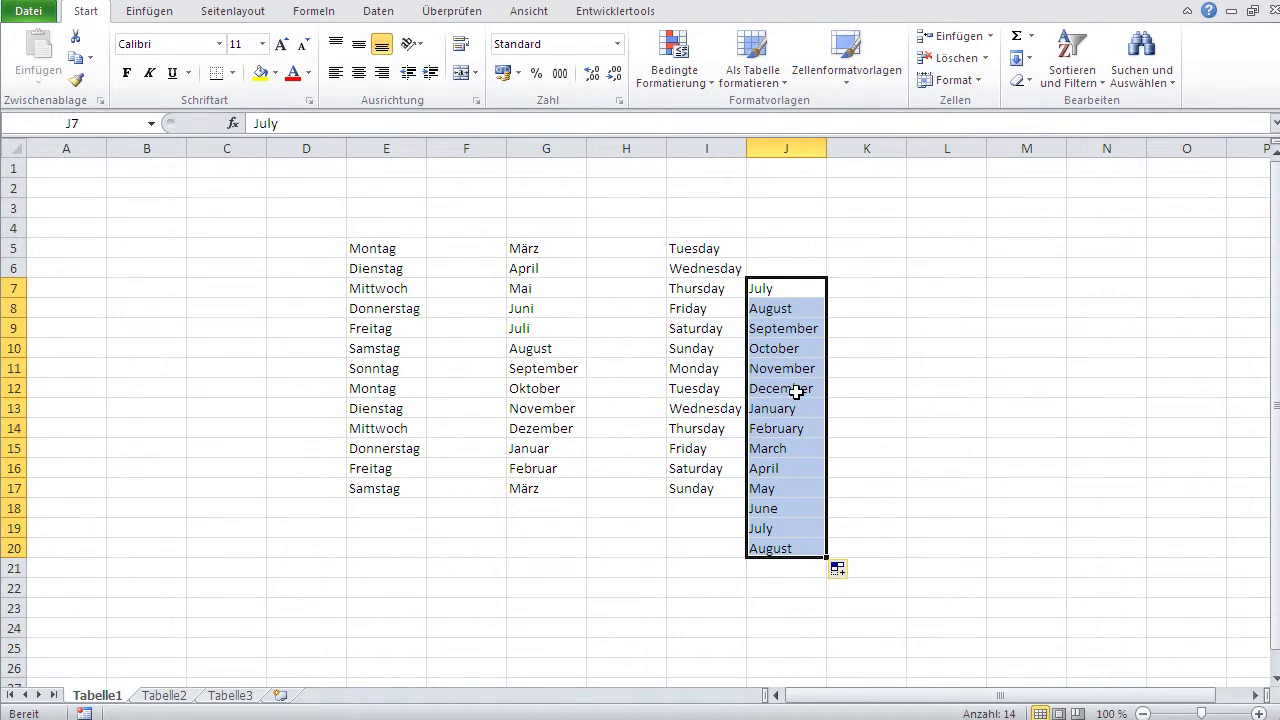
left_click(853, 505)
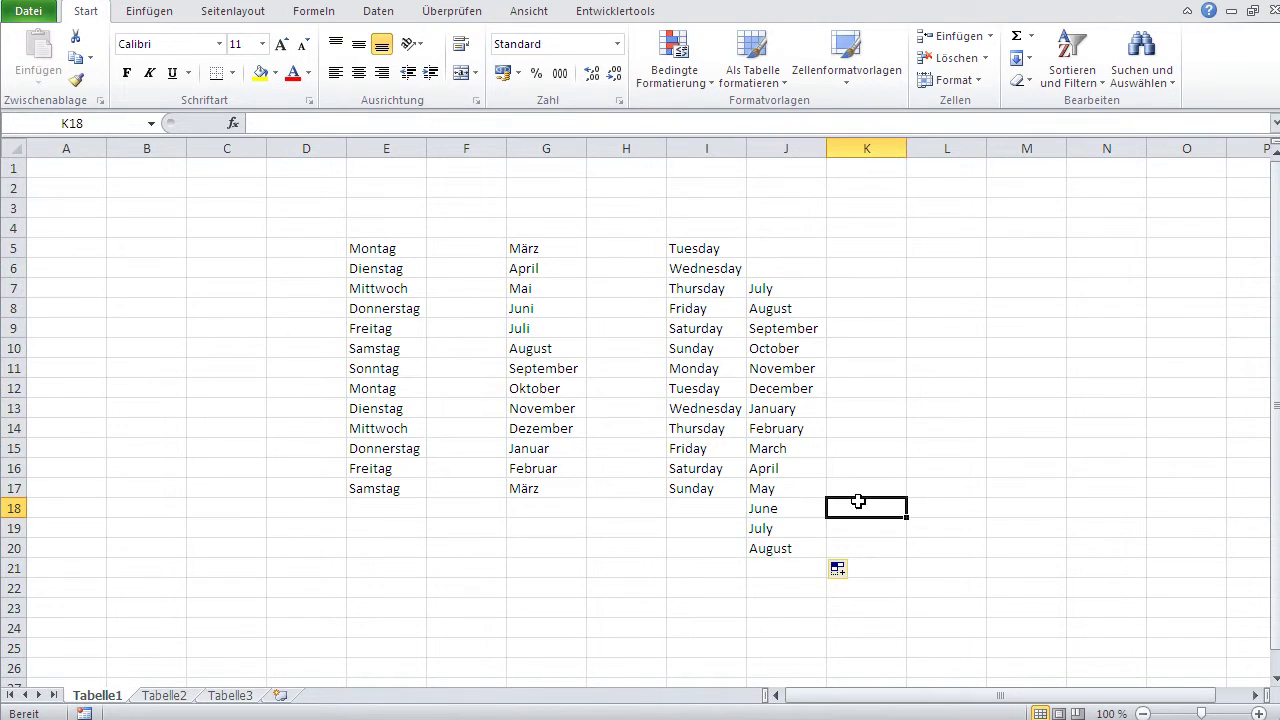
left_click(875, 271)
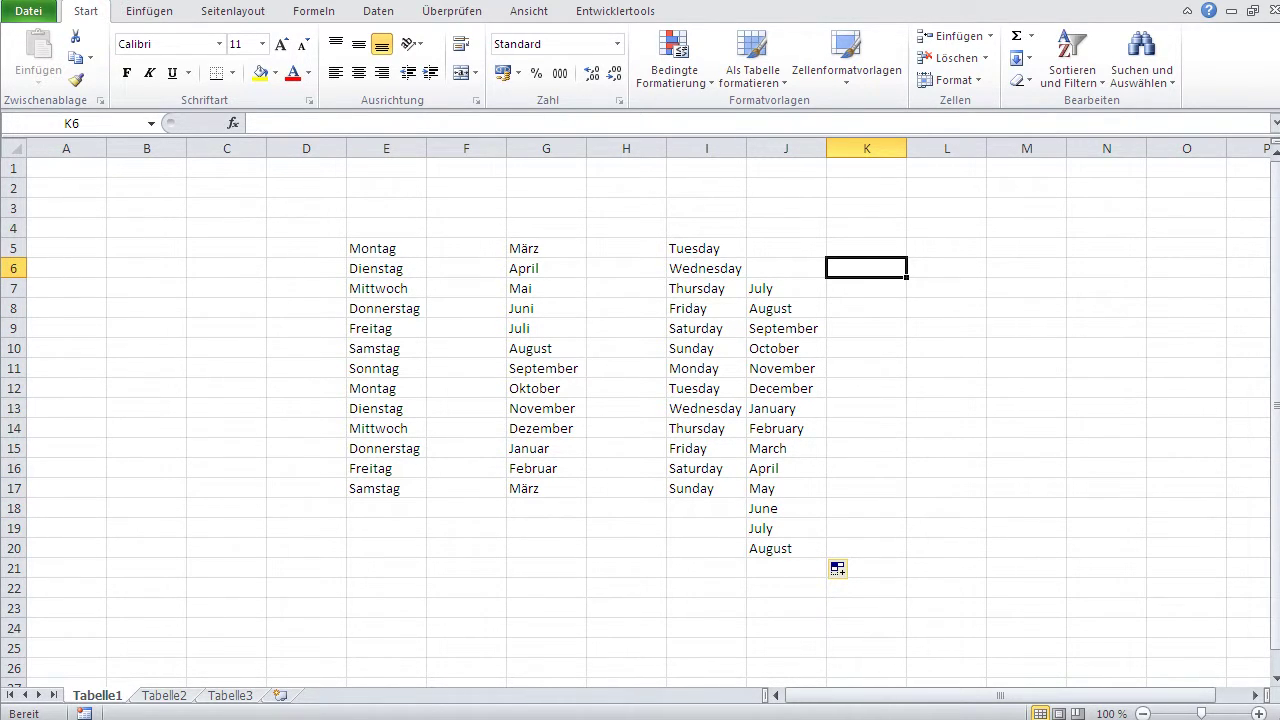
Enter Lundi in K6 and drag it to K17, which only copies Lundi
type("Lundi")
key("Return")
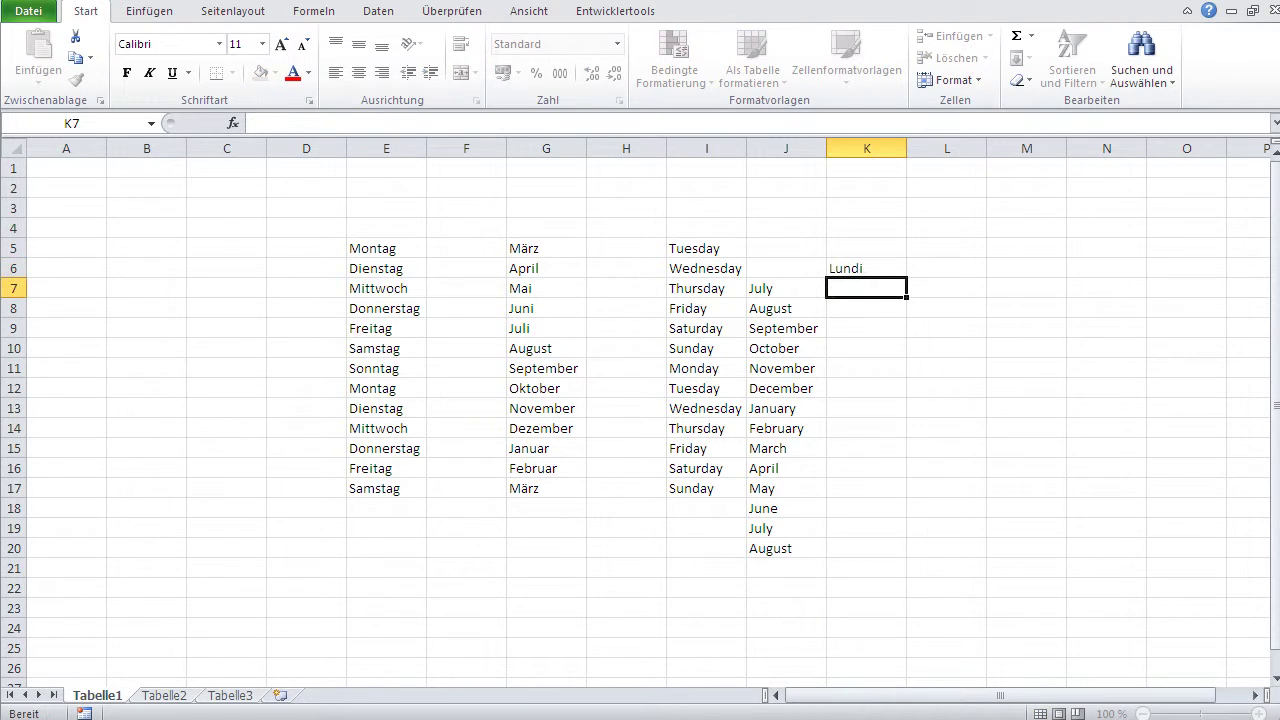
left_click(850, 270)
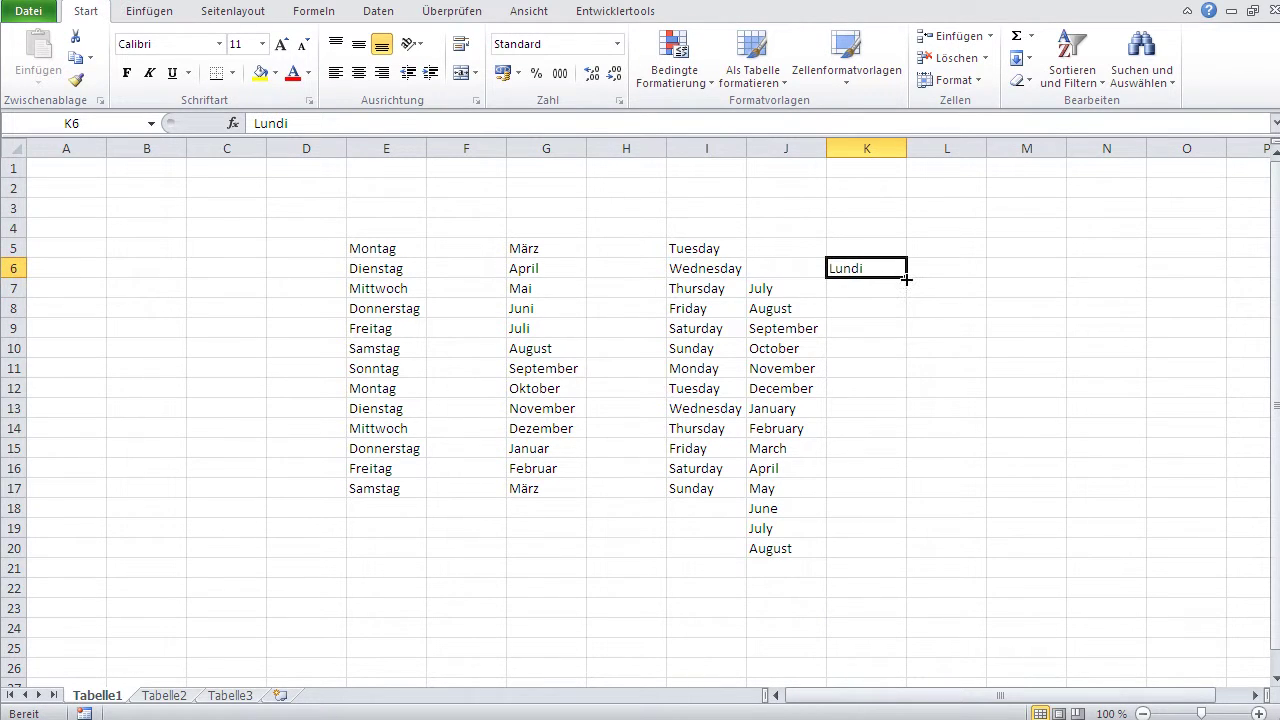
left_click_drag(906, 278, 925, 488)
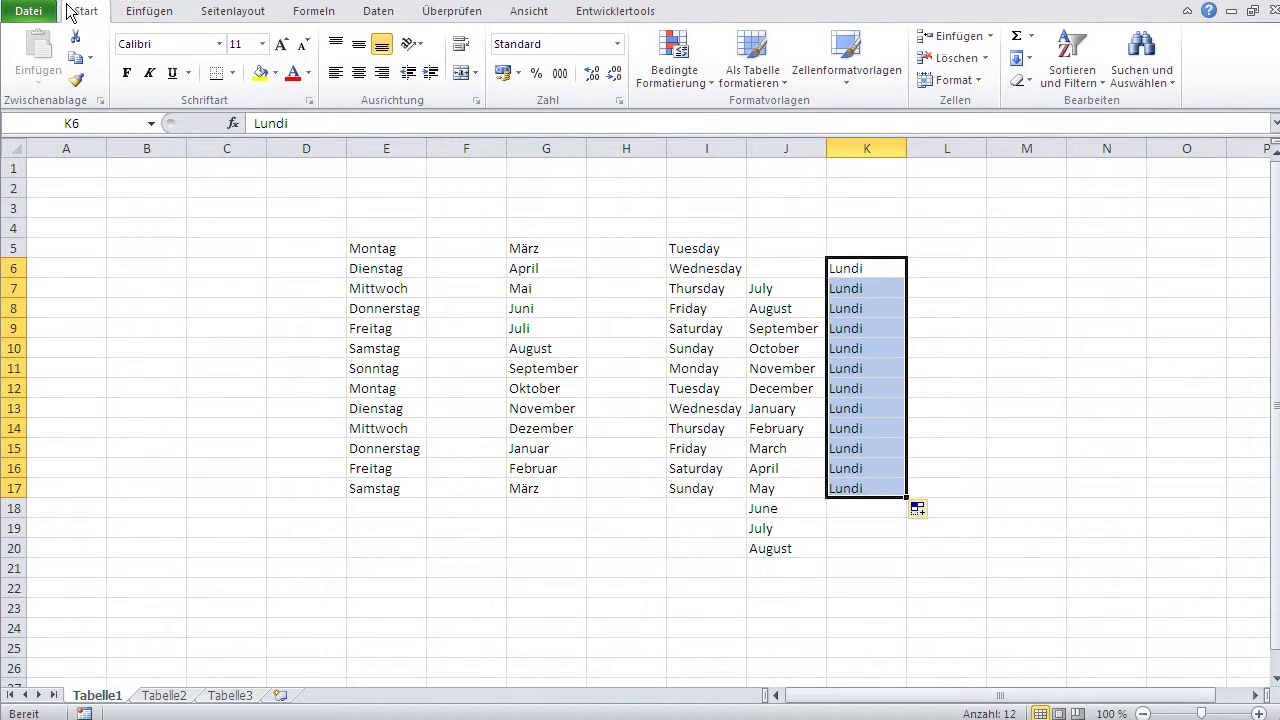
left_click(29, 12)
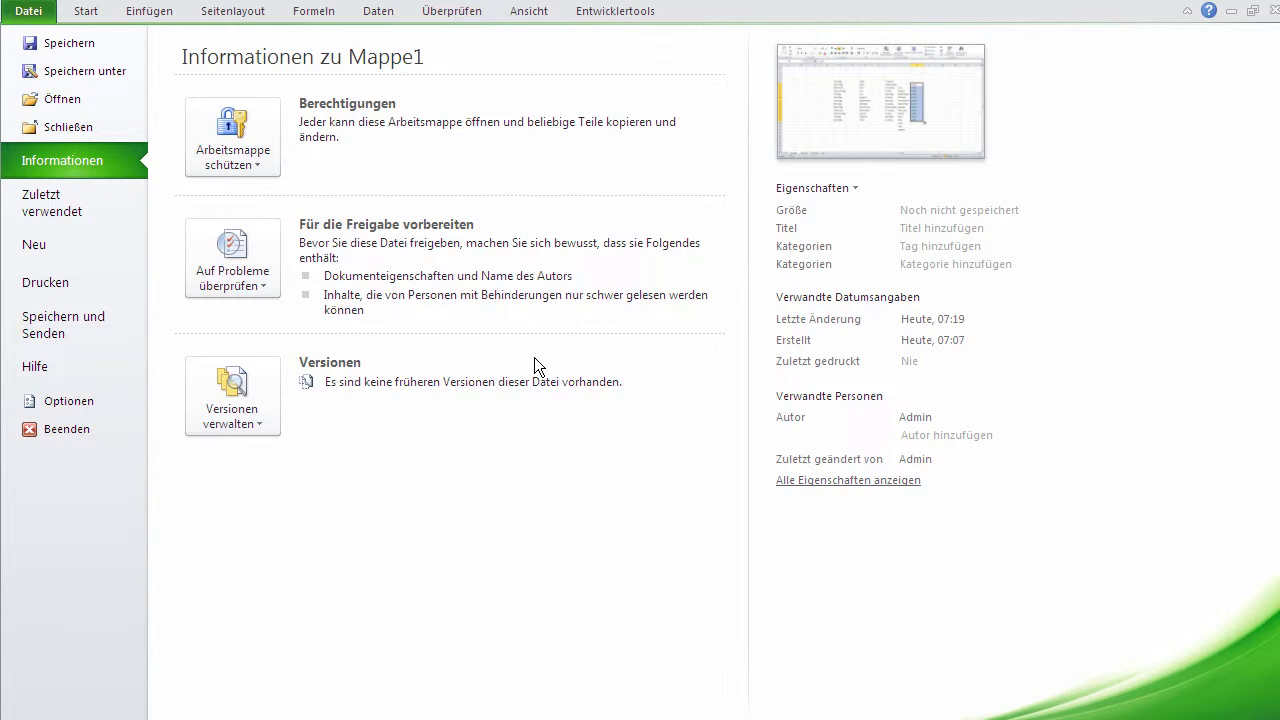
Open the Benutzerdefinierte Listen editor from the Erweitert page of Excel Options
left_click(85, 405)
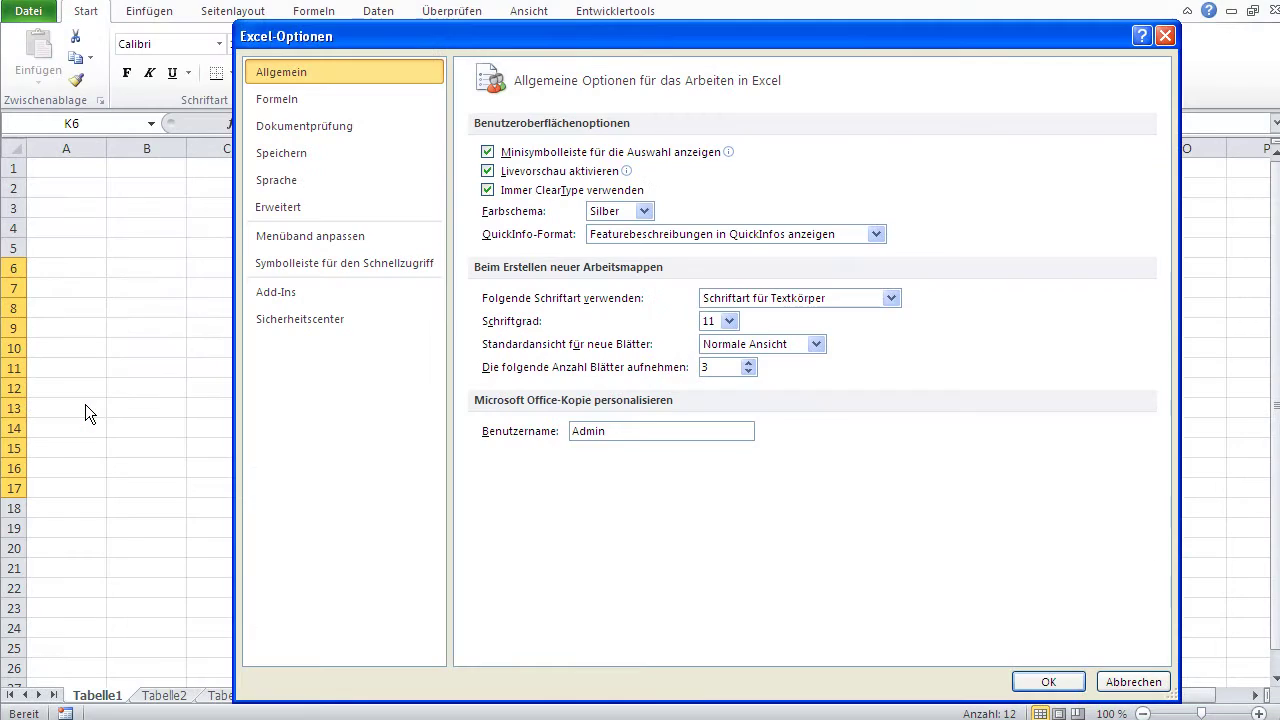
left_click(265, 208)
left_click_drag(1157, 142, 1174, 588)
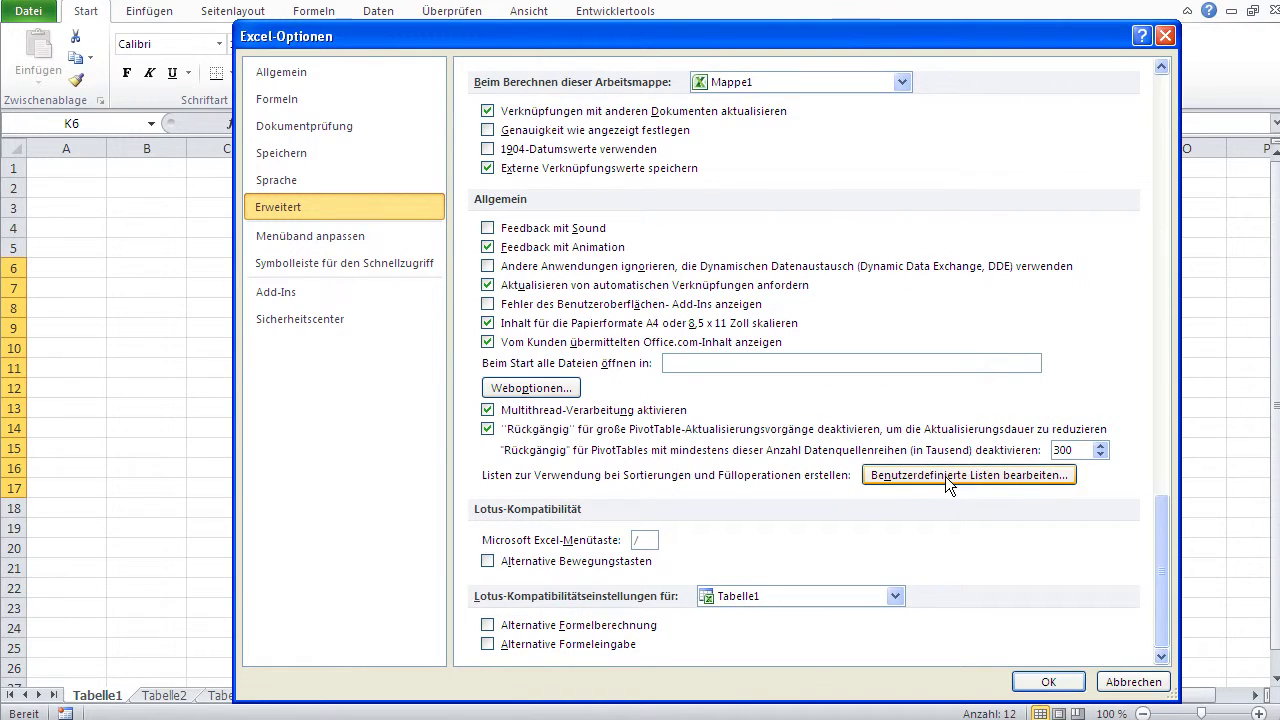
left_click(997, 475)
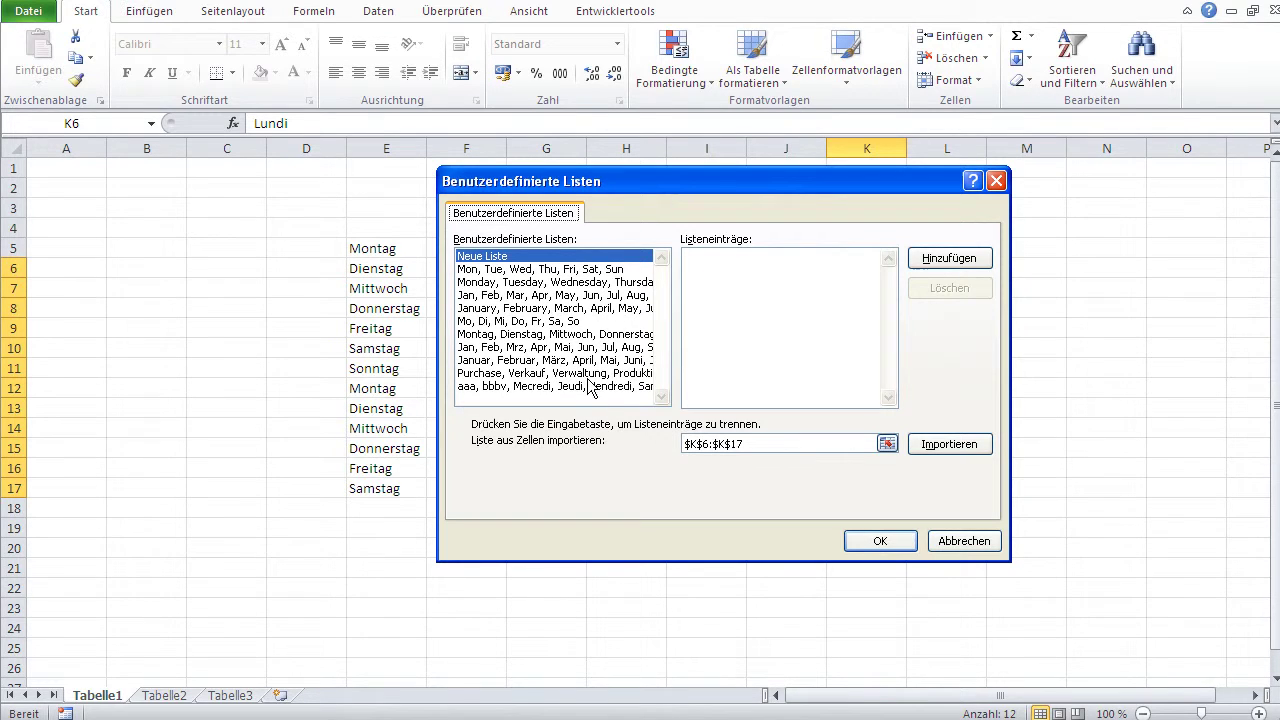
left_click(483, 310)
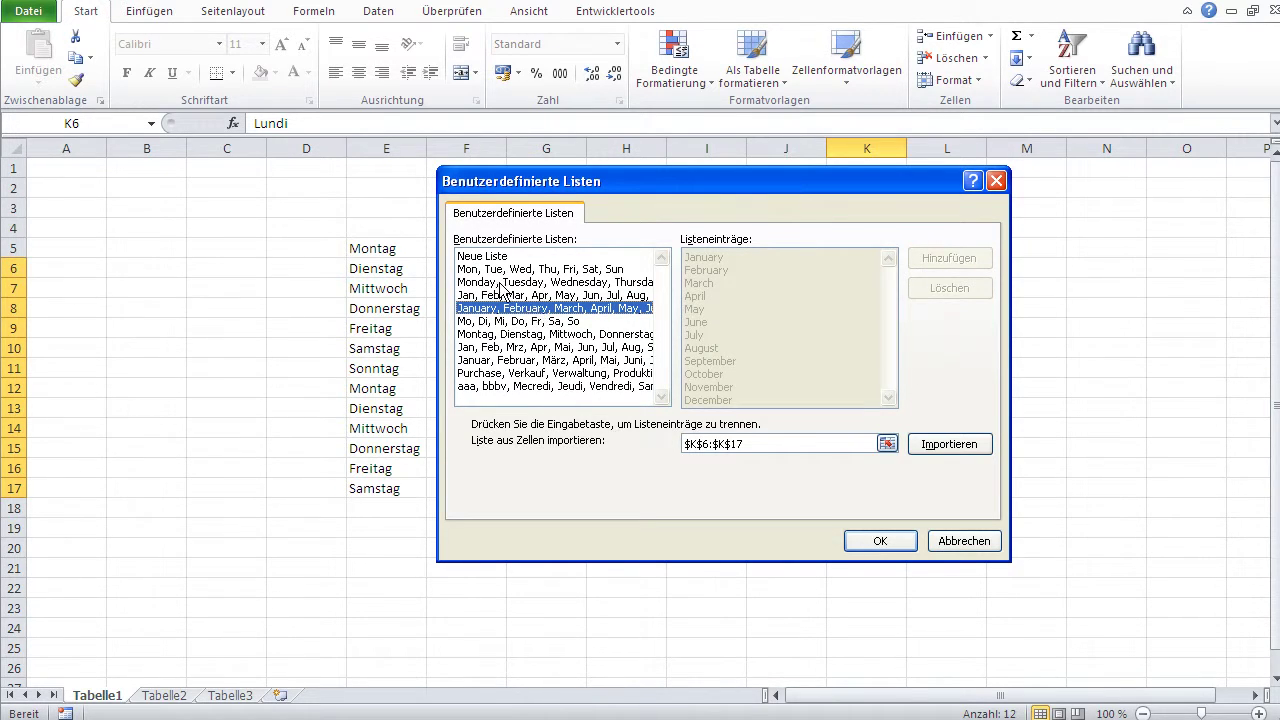
left_click(502, 284)
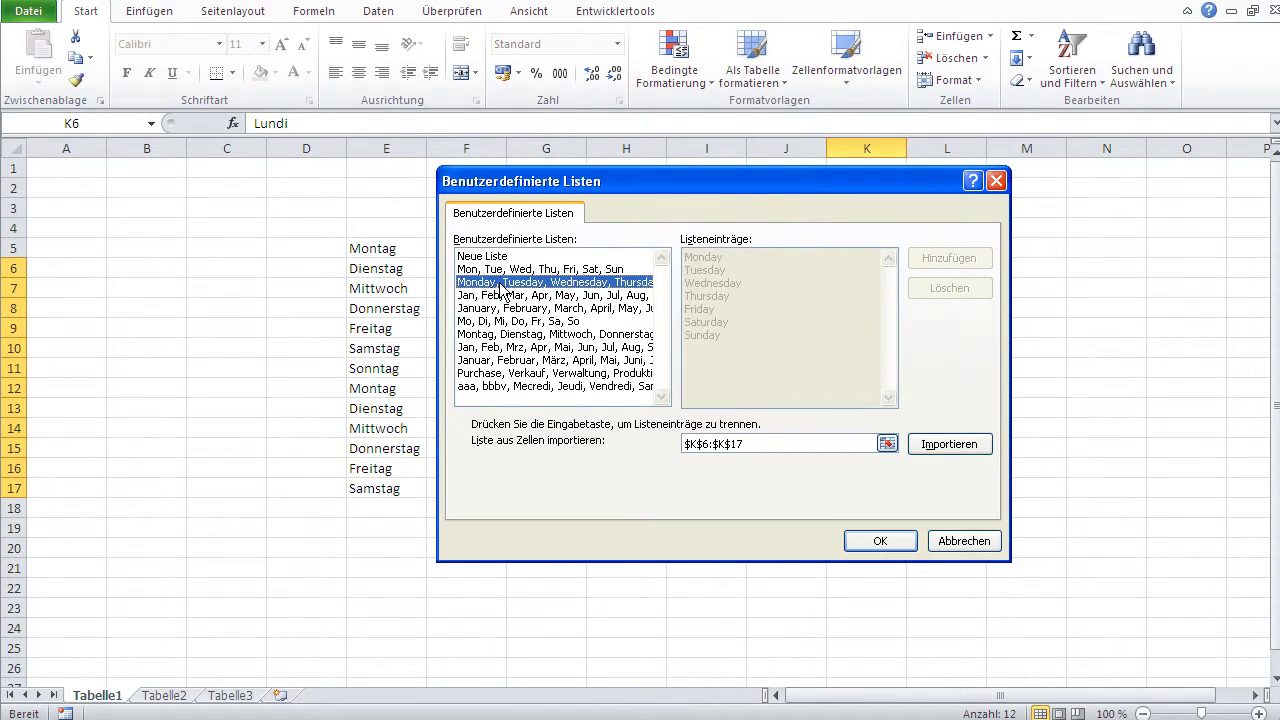
left_click(524, 335)
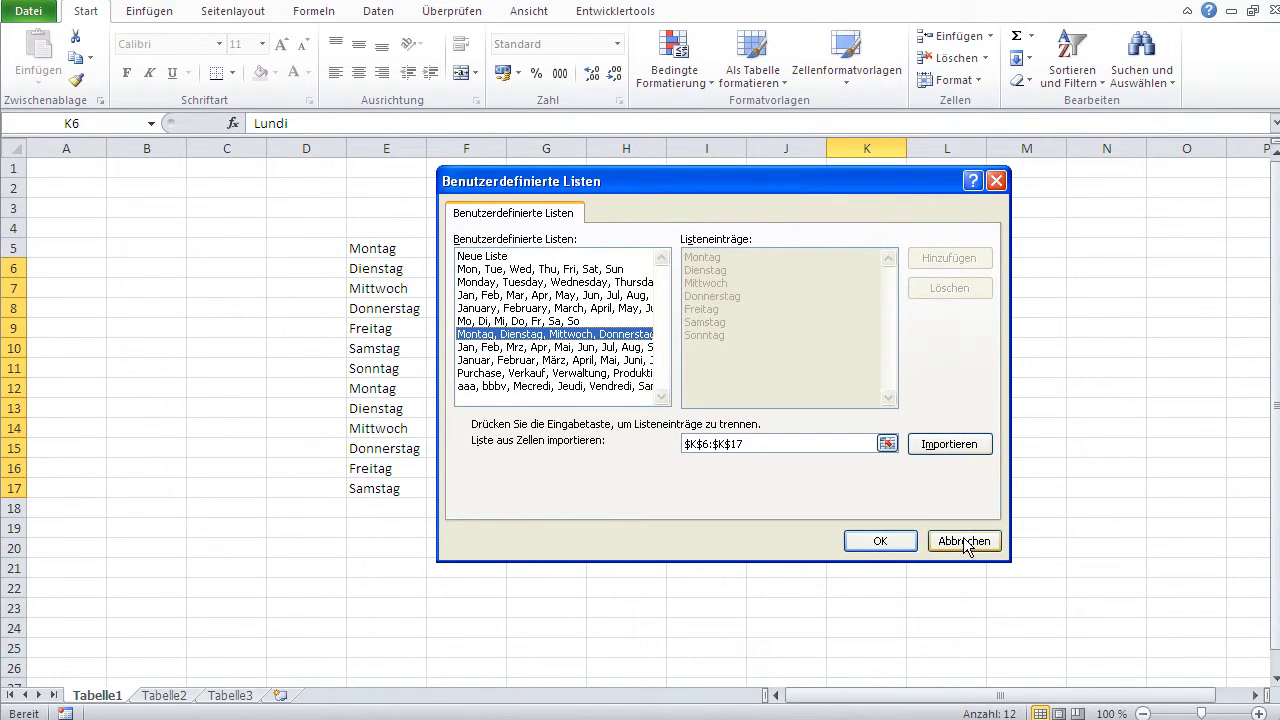
left_click(597, 387)
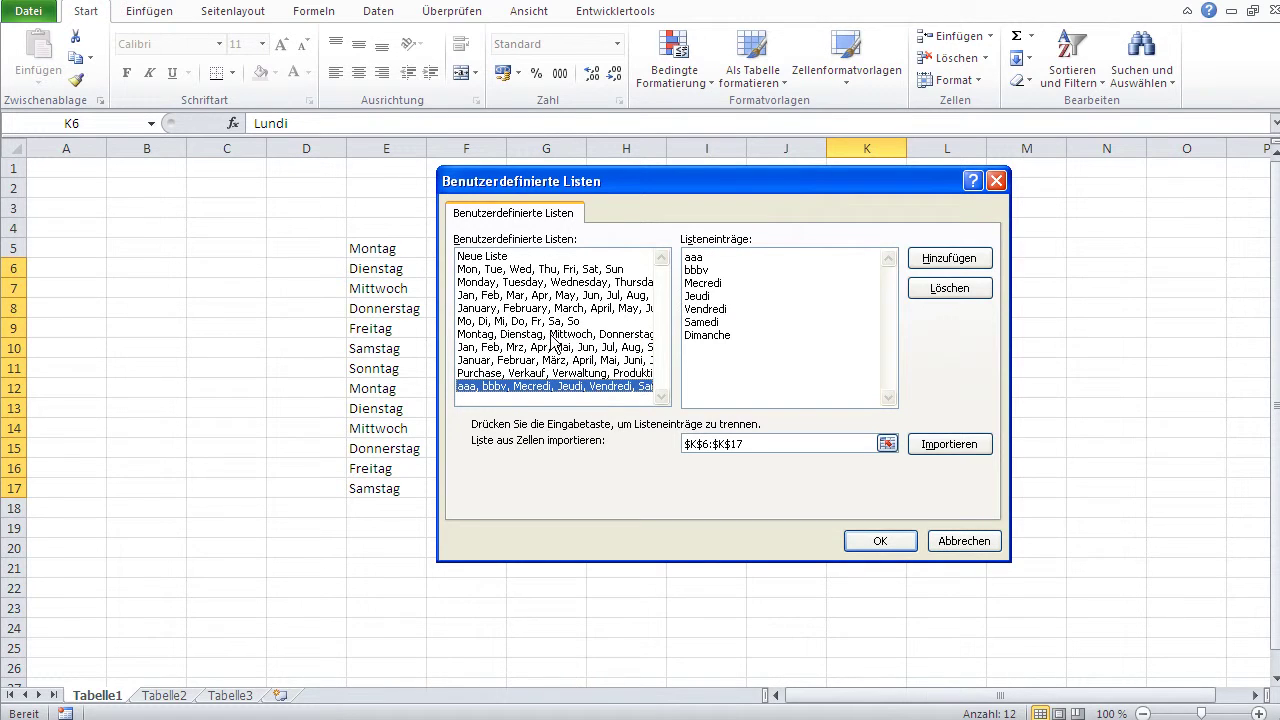
left_click(492, 258)
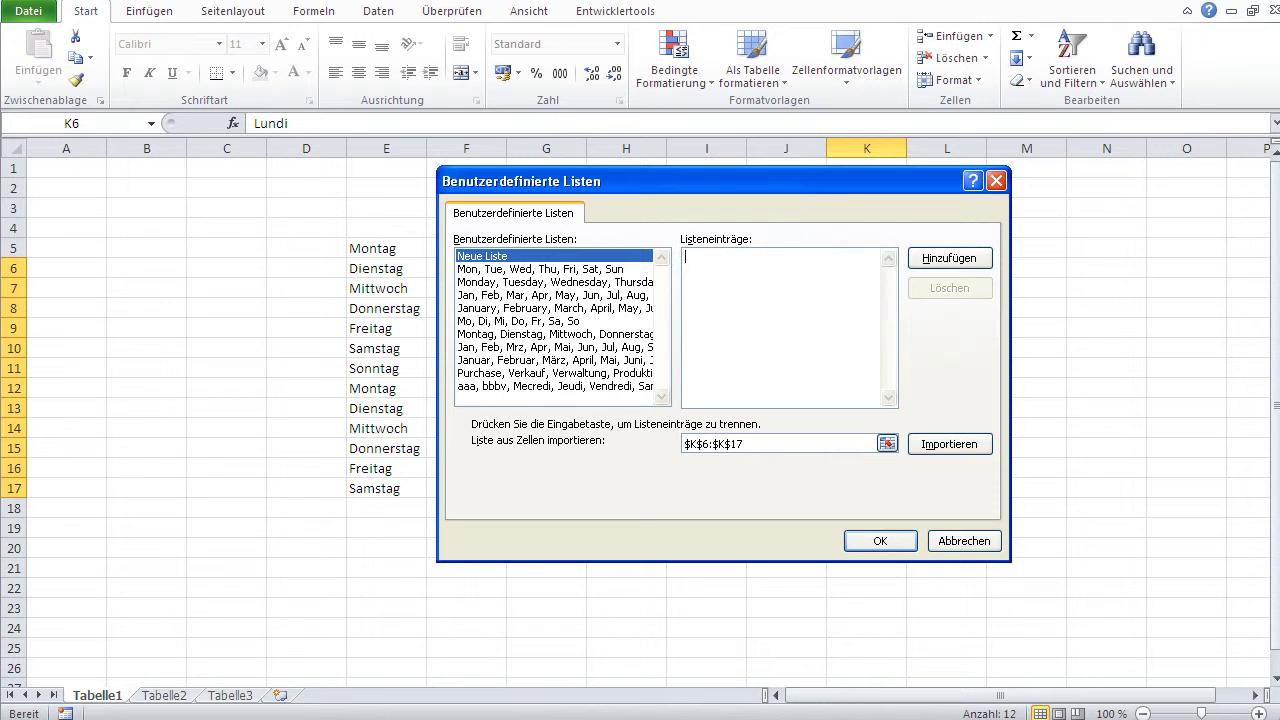
Type list entries Lundi, Mardi, Mecredi, Jeudi, Vendredi, Samedi, Dimanche, one per line
type("Lundi")
type("Martd")
key("BackSpace")
key("BackSpace")
key("BackSpace")
type("di")
key("Return")
type("Jeudi")
key("BackSpace")
key("BackSpace")
key("BackSpace")
key("BackSpace")
type("Mecredi ")
type("Jeudi ")
type("Vendredi ")
type("Samedi ")
type("Dimanche")
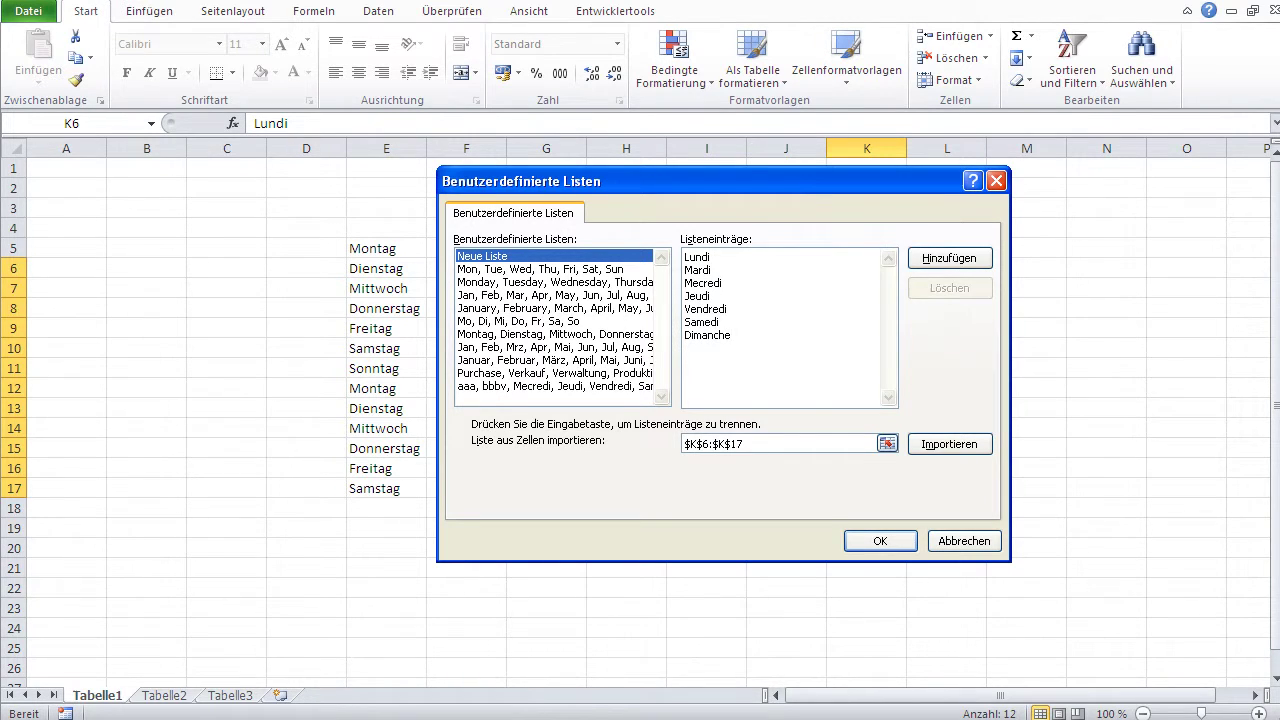
Add the French weekday list and delete the aaa, bbbv custom list
left_click(946, 262)
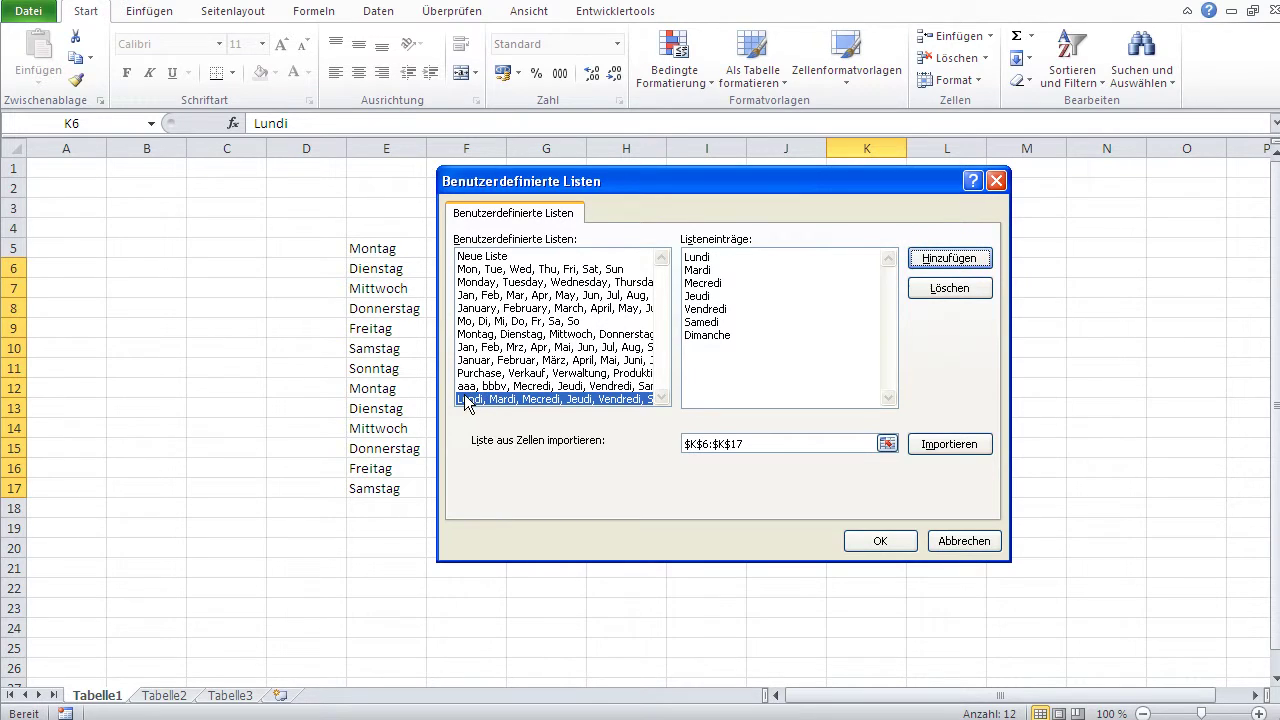
left_click(481, 388)
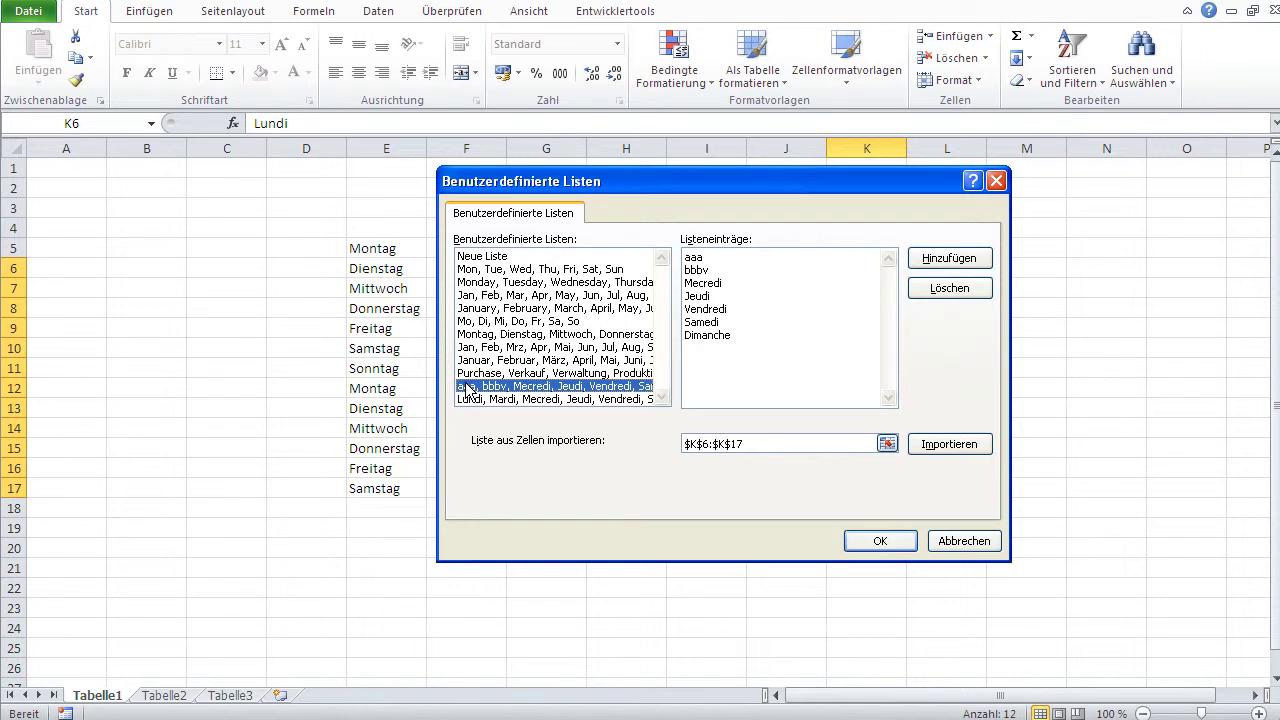
left_click(961, 290)
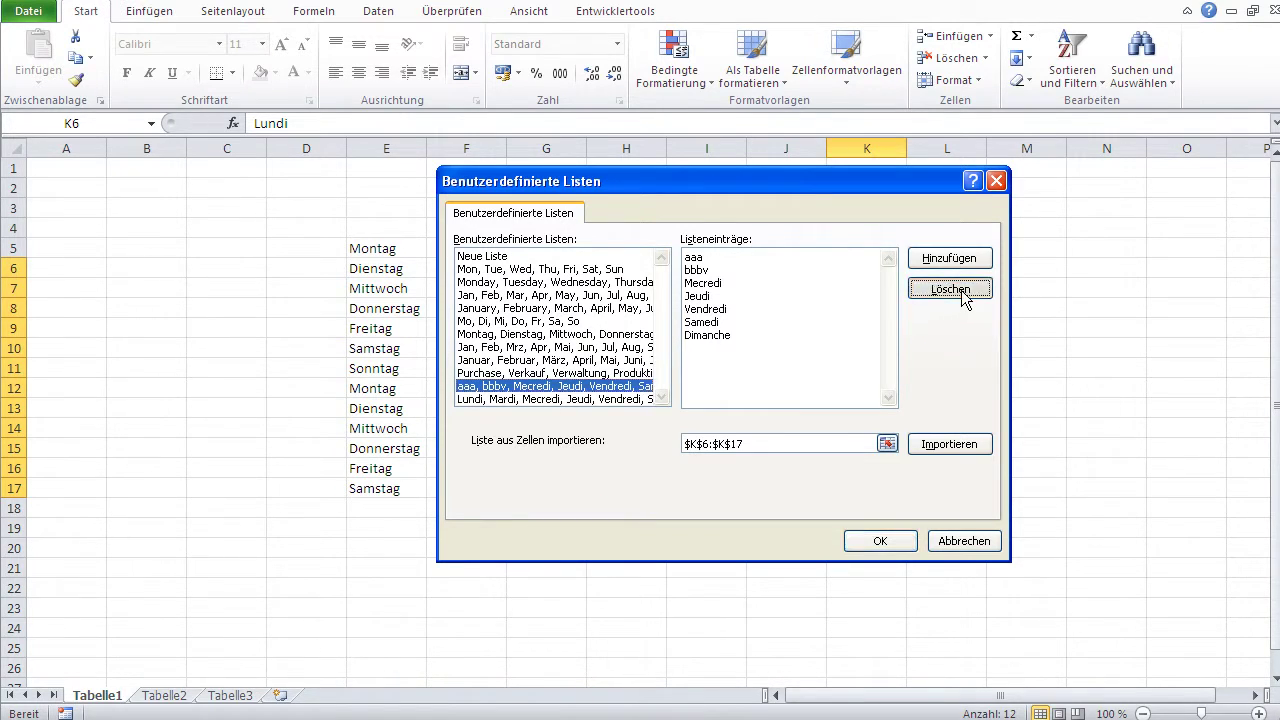
left_click(726, 479)
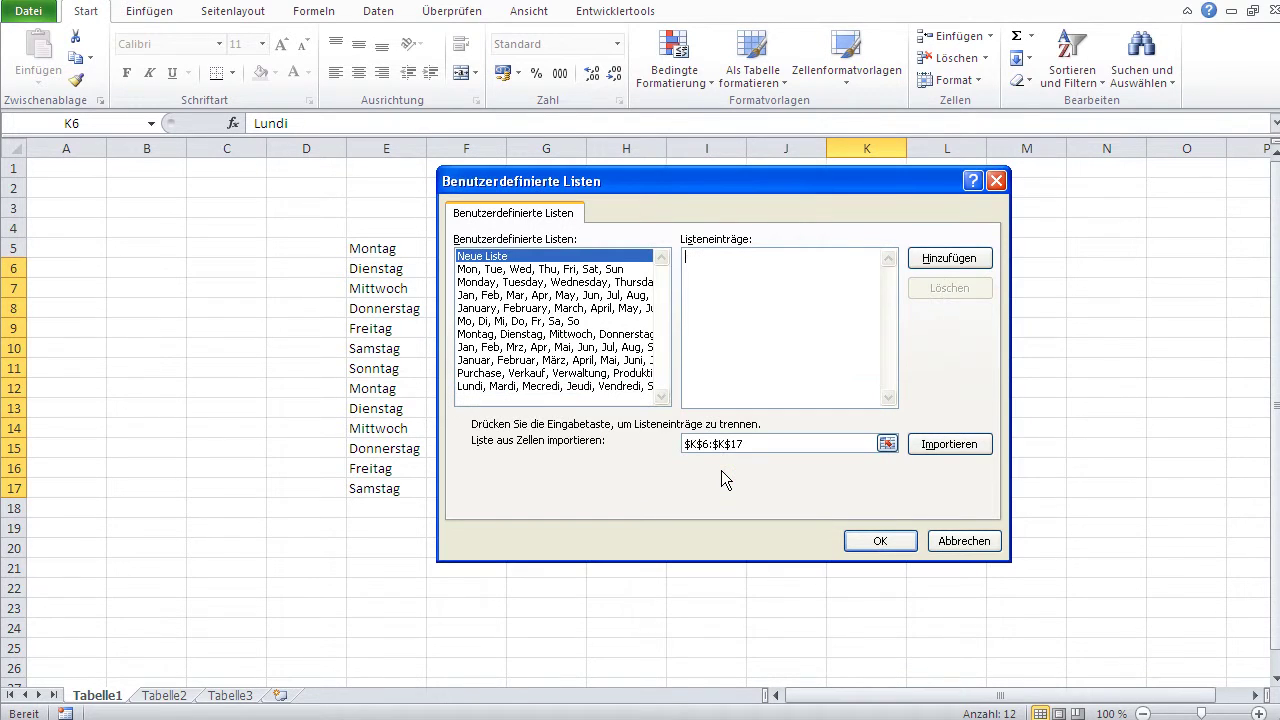
Delete the Purchase, Verkauf department list and close the dialogs back to the worksheet
left_click(563, 375)
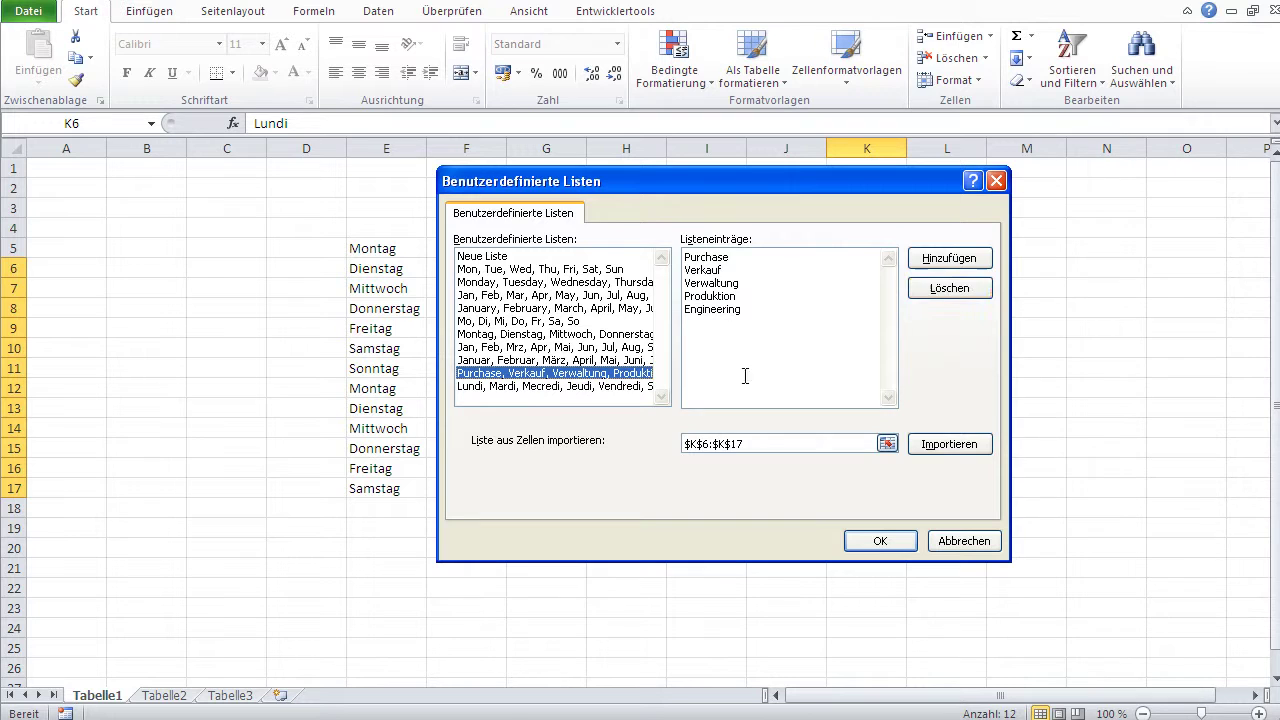
left_click(931, 296)
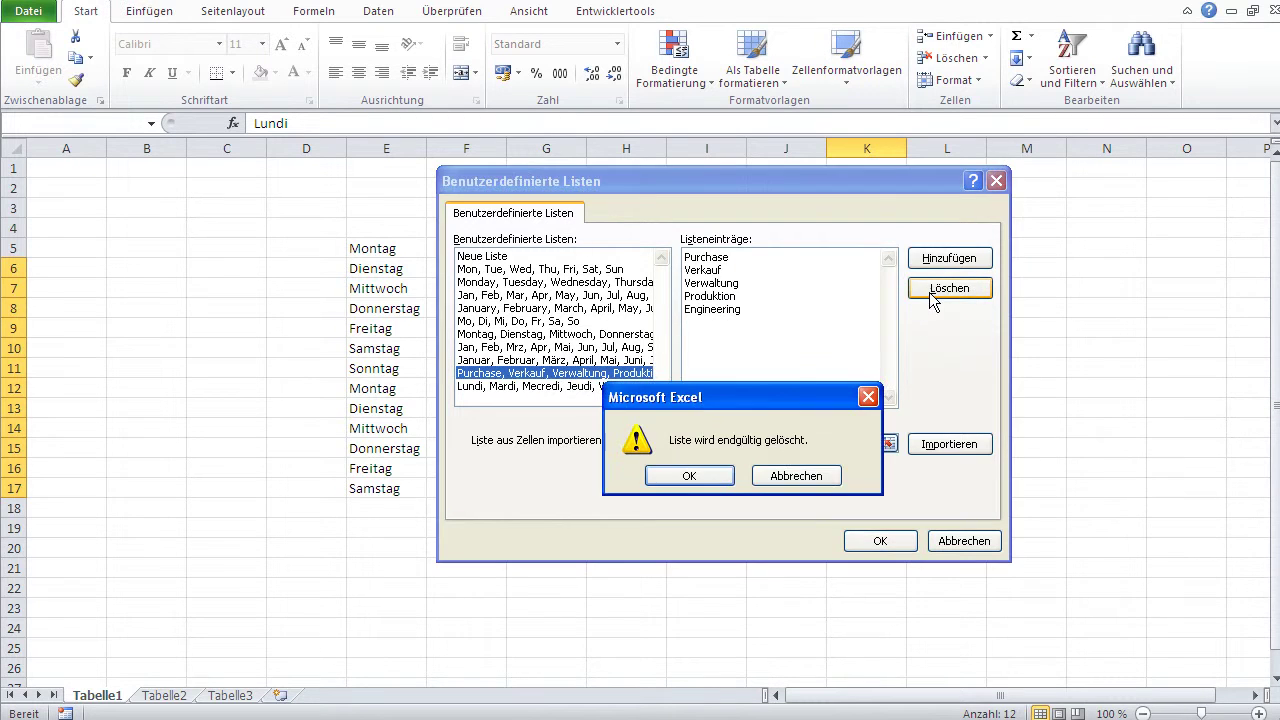
left_click(704, 472)
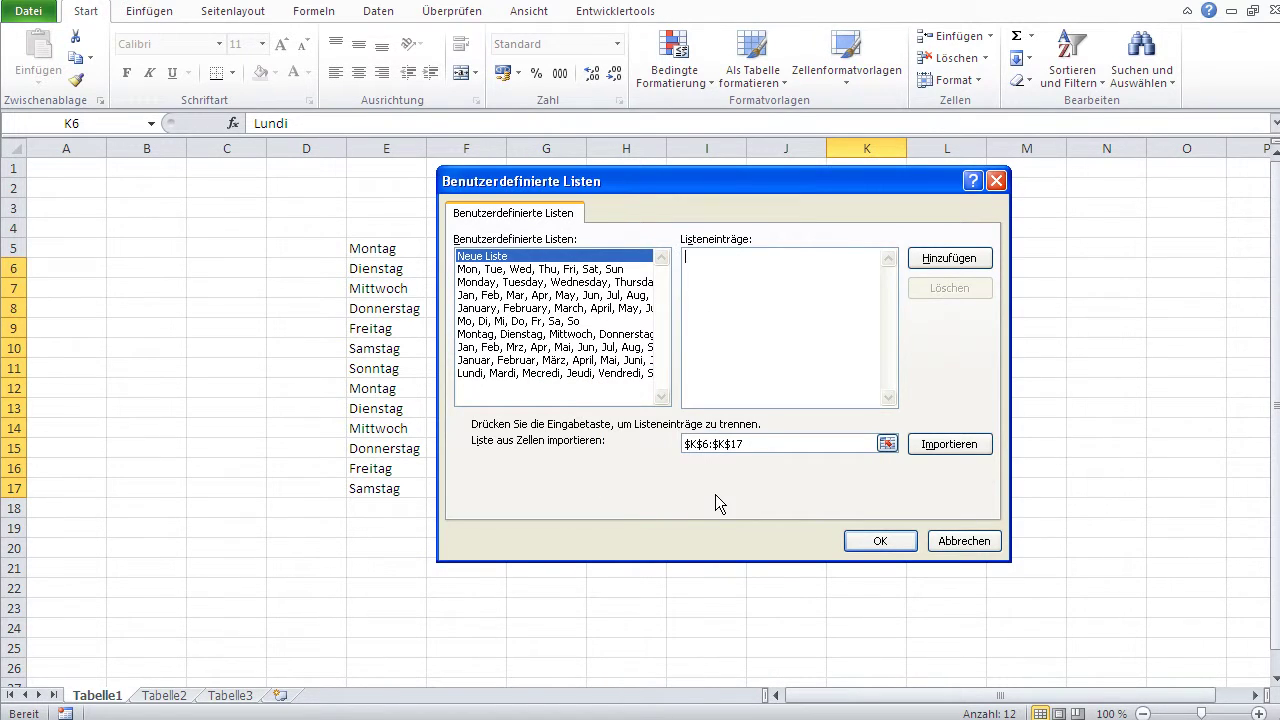
left_click(872, 541)
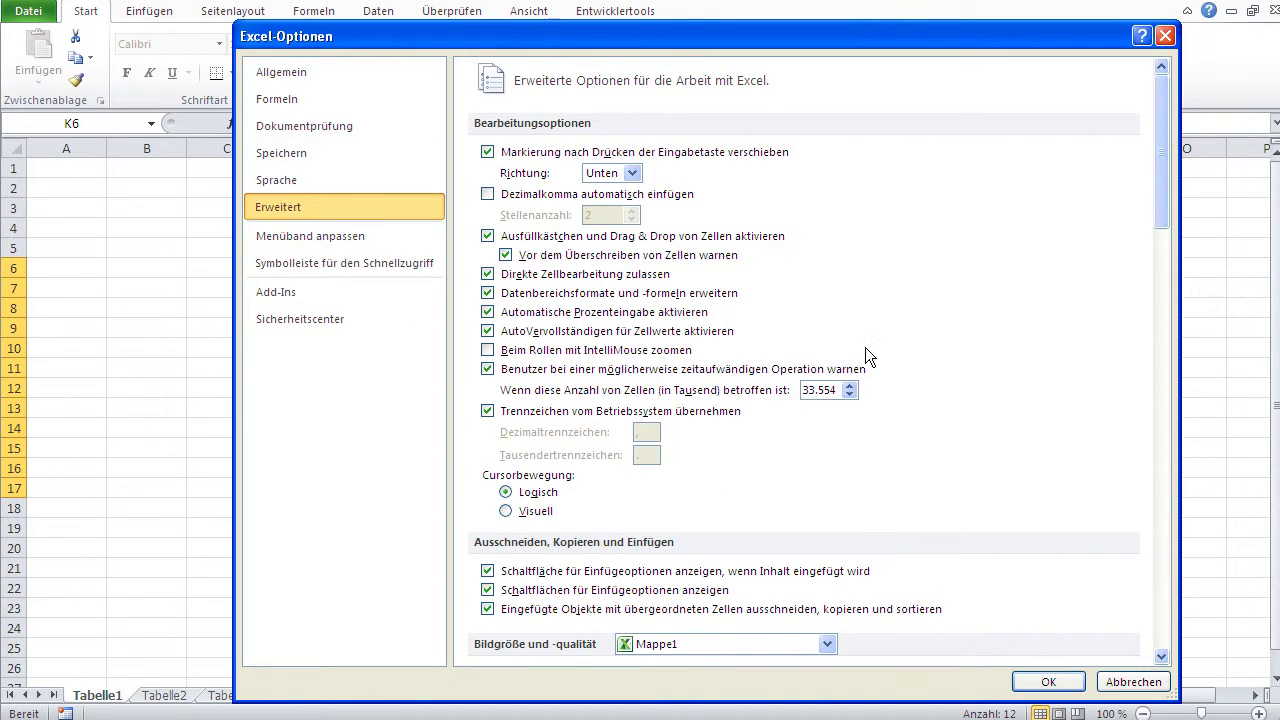
left_click(1046, 682)
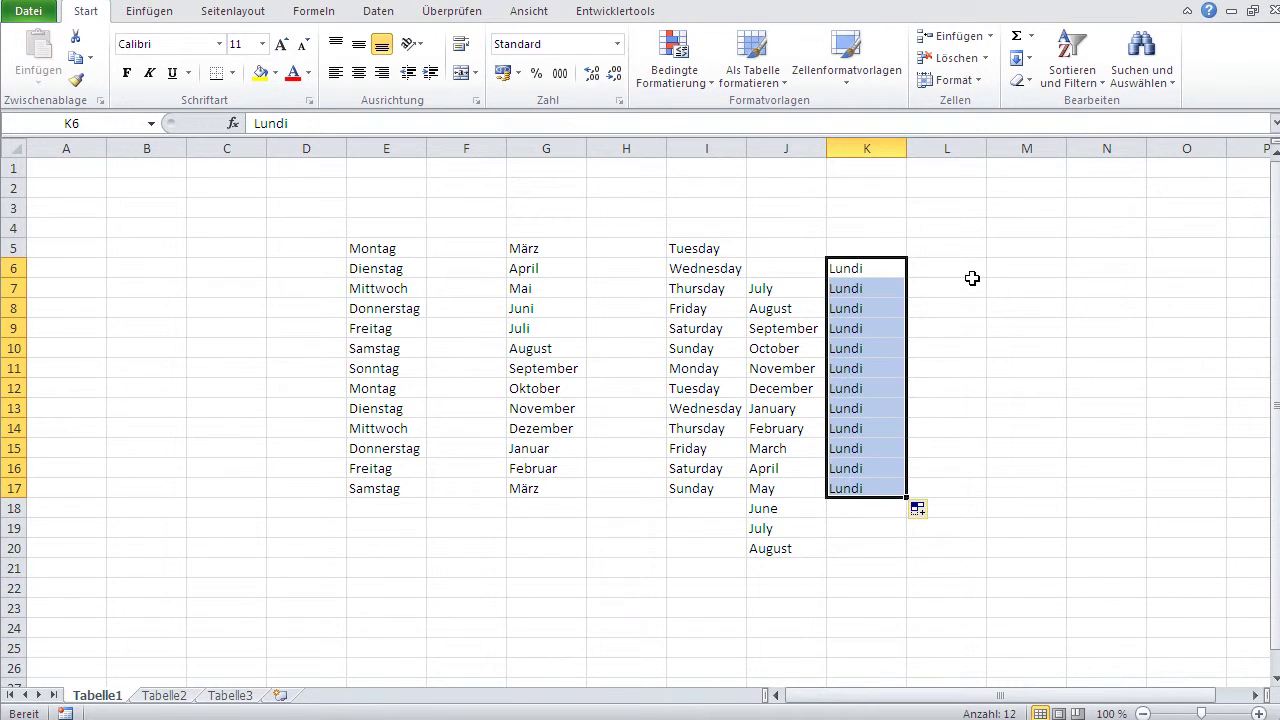
Enter Lundi in L6 and auto-fill French weekdays through Samedi in L18
left_click(972, 266)
type("Lundi")
key("Return")
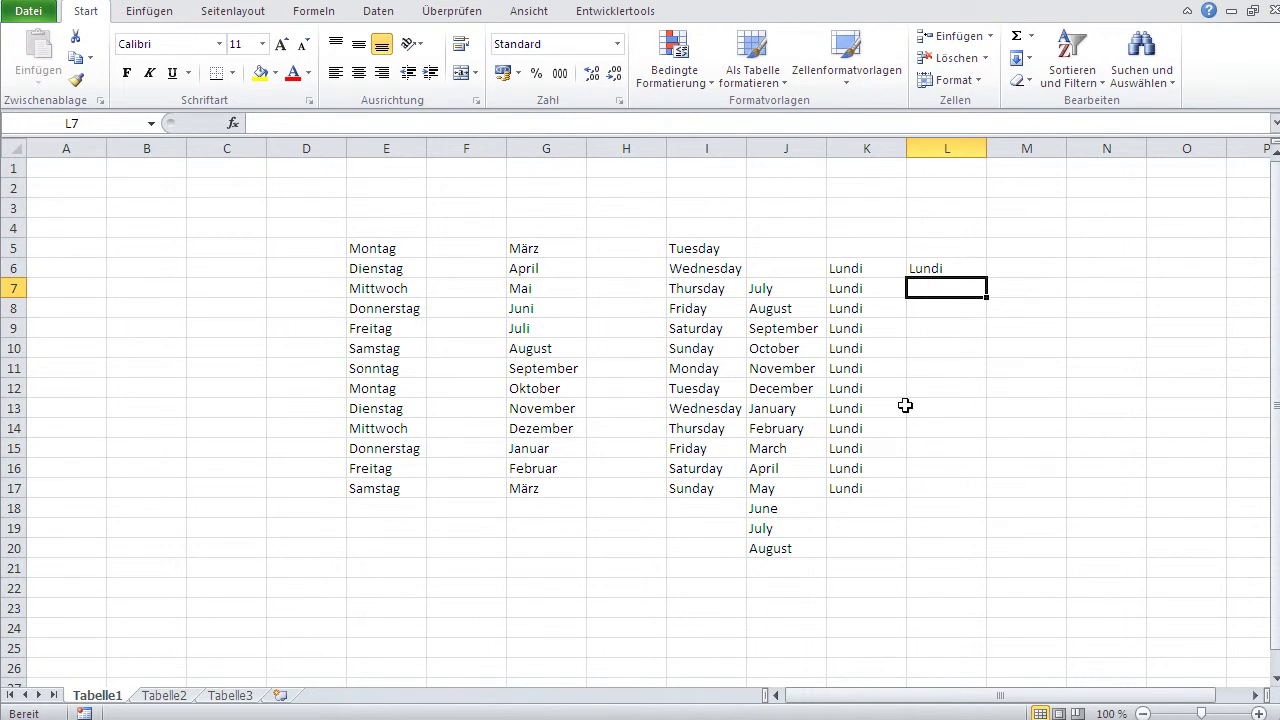
left_click(919, 268)
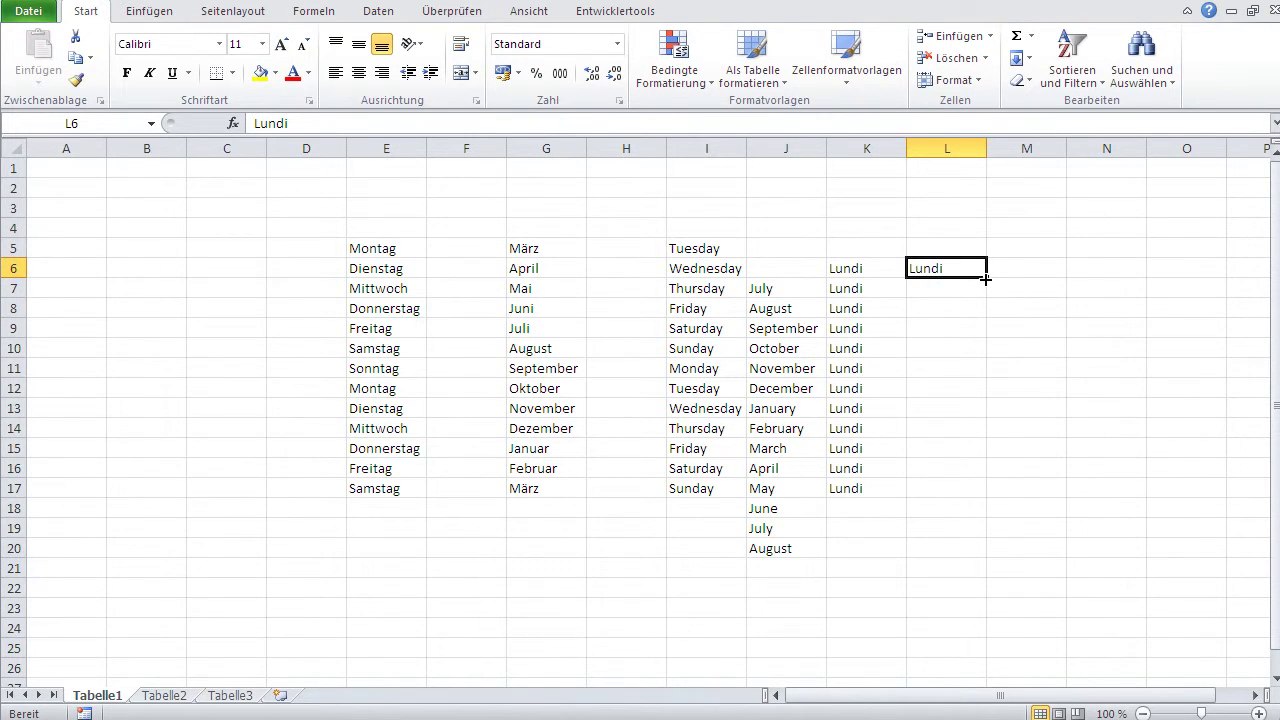
left_click_drag(986, 277, 990, 512)
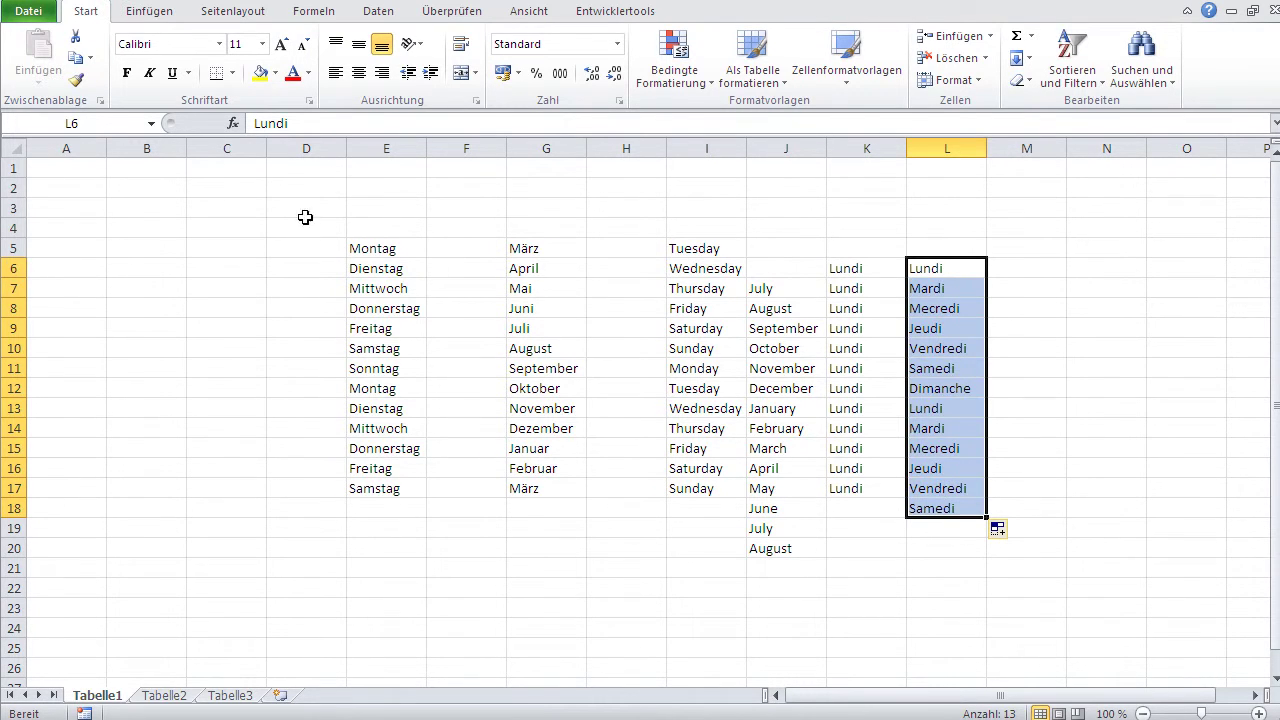
left_click_drag(305, 212, 793, 578)
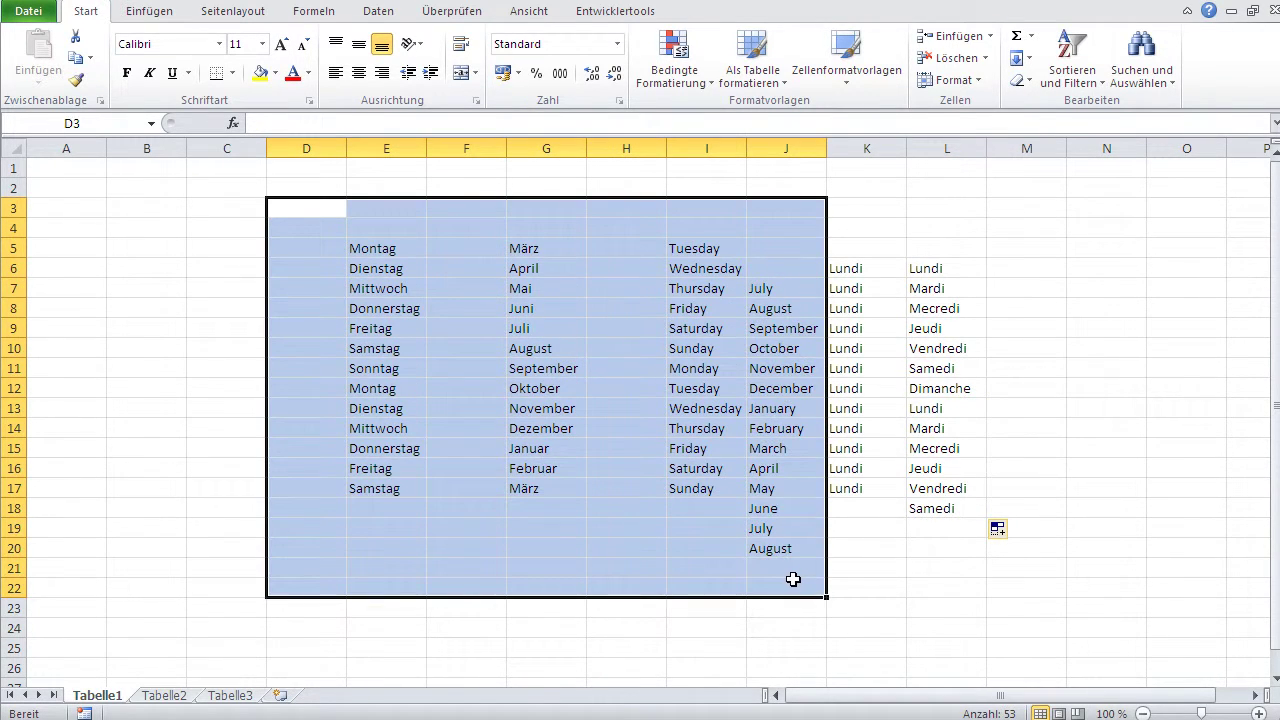
Clear D3:J22 and auto-fill lowercase French weekdays from lundi in E5 to E15
key("Delete")
left_click(665, 380)
left_click(389, 251)
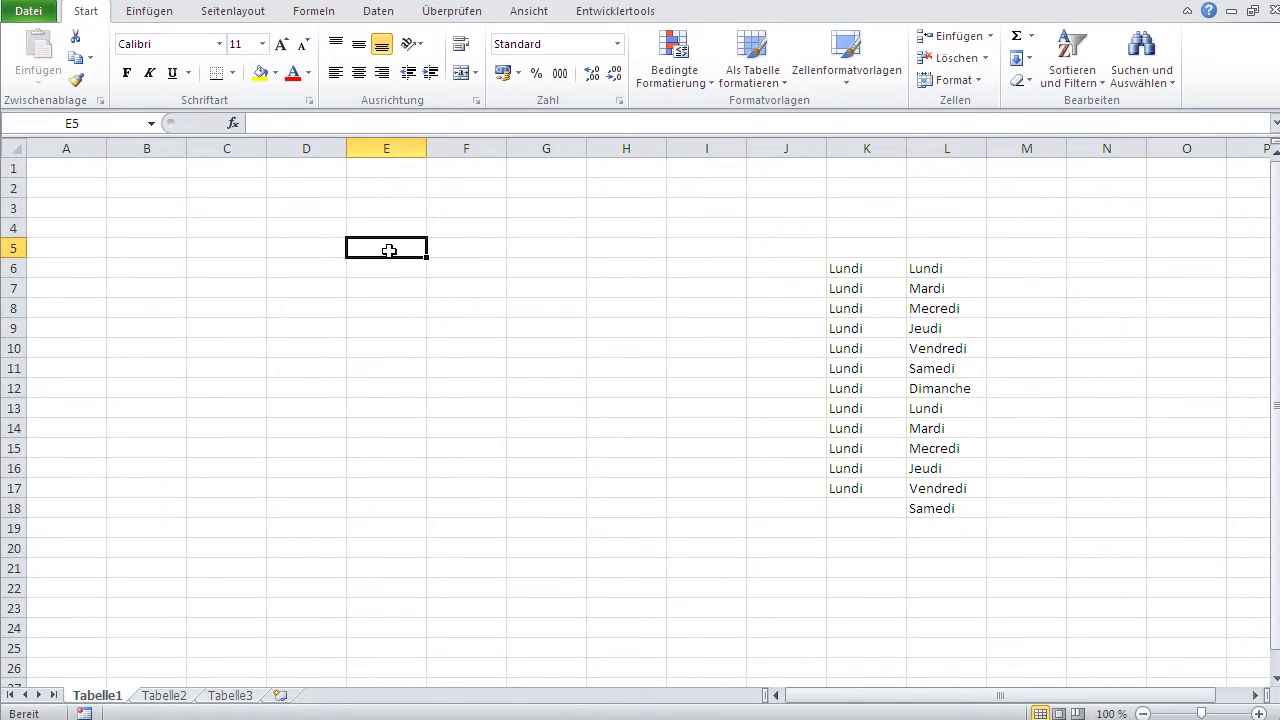
type("lundi")
key("Return")
left_click(395, 251)
left_click_drag(427, 257, 428, 452)
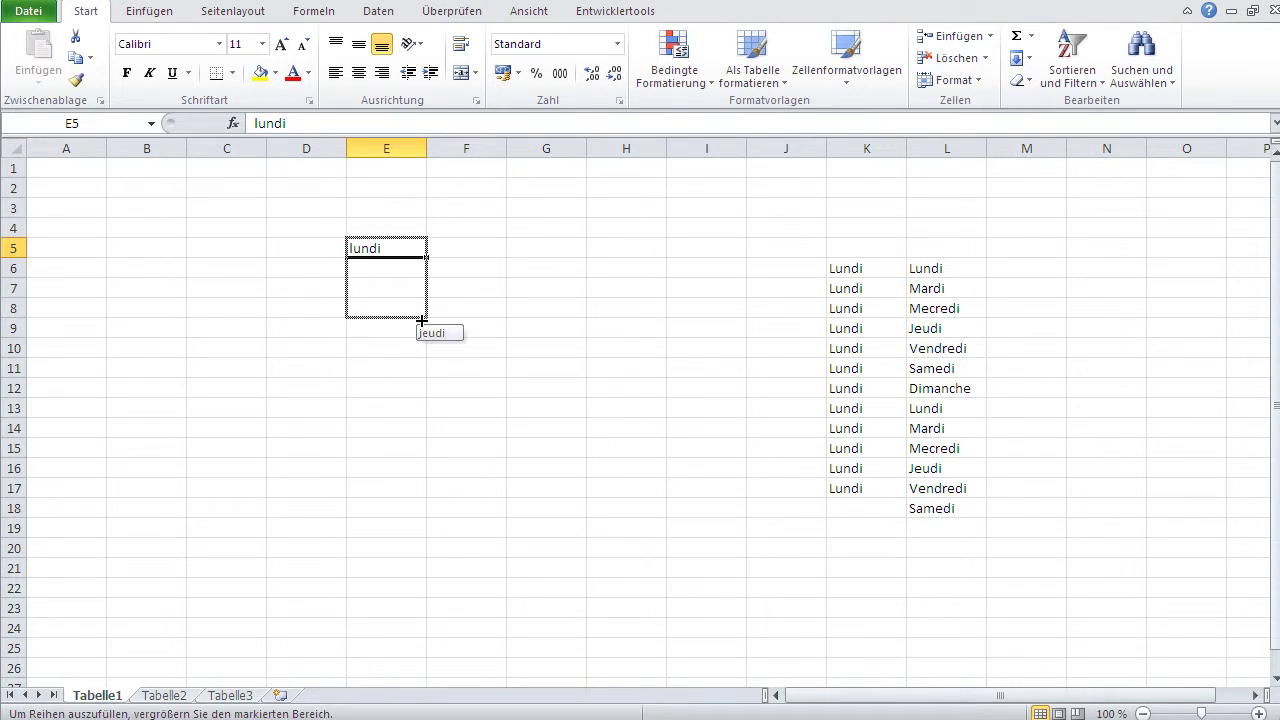
Enter SAMEDI in F5 and auto-fill uppercase weekdays down to F20
left_click(496, 256)
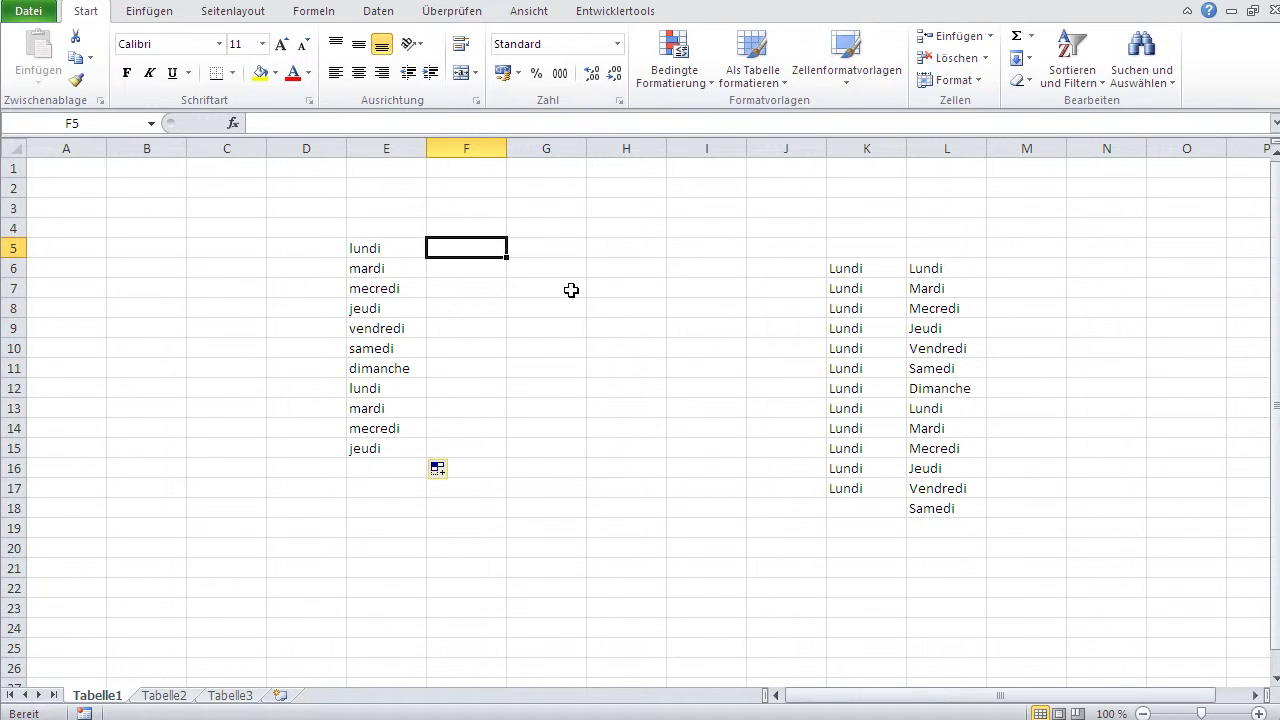
type("SMAED")
key("BackSpace")
key("BackSpace")
key("BackSpace")
key("BackSpace")
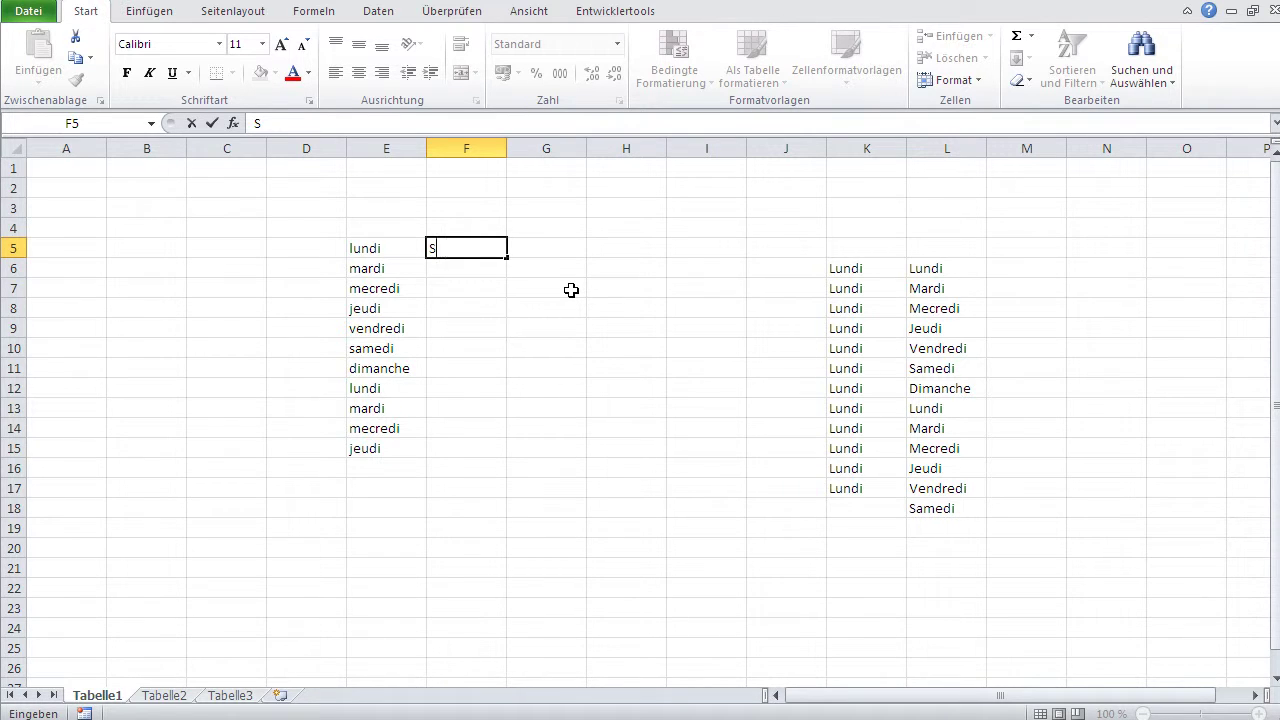
type("AMEDI")
key("Return")
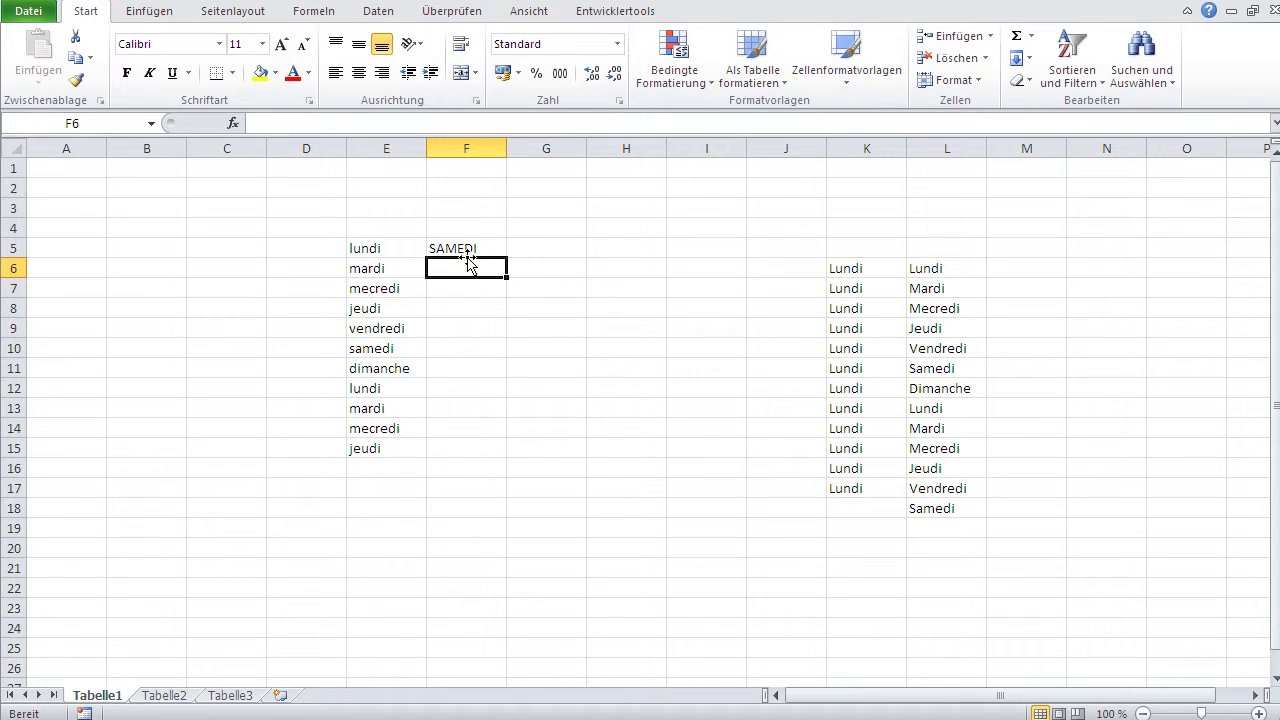
left_click(464, 245)
left_click_drag(500, 258, 524, 554)
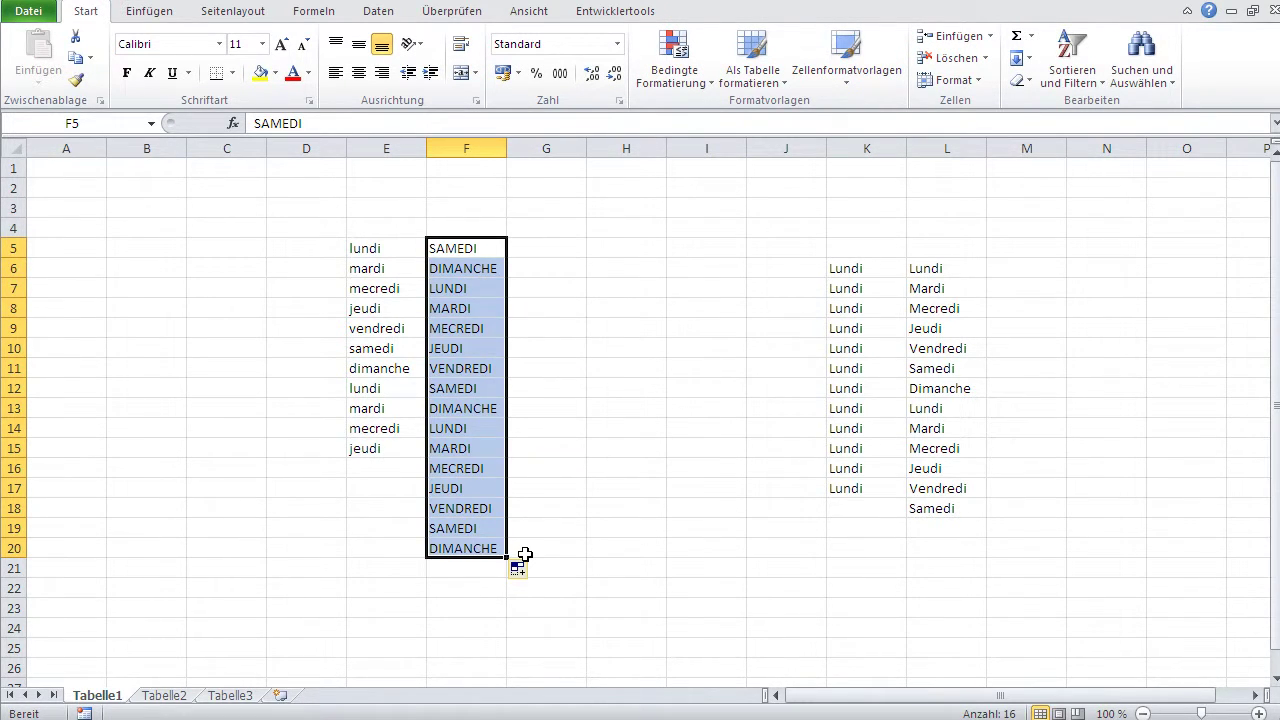
left_click(579, 505)
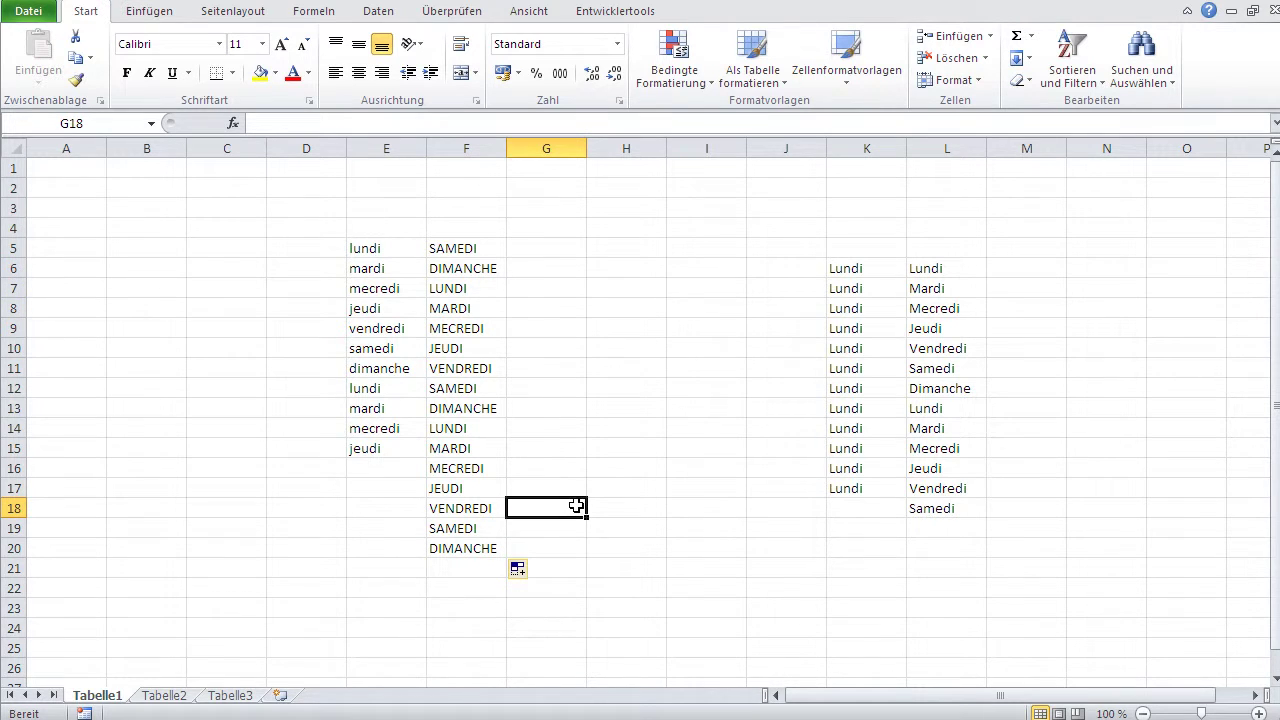
left_click(36, 20)
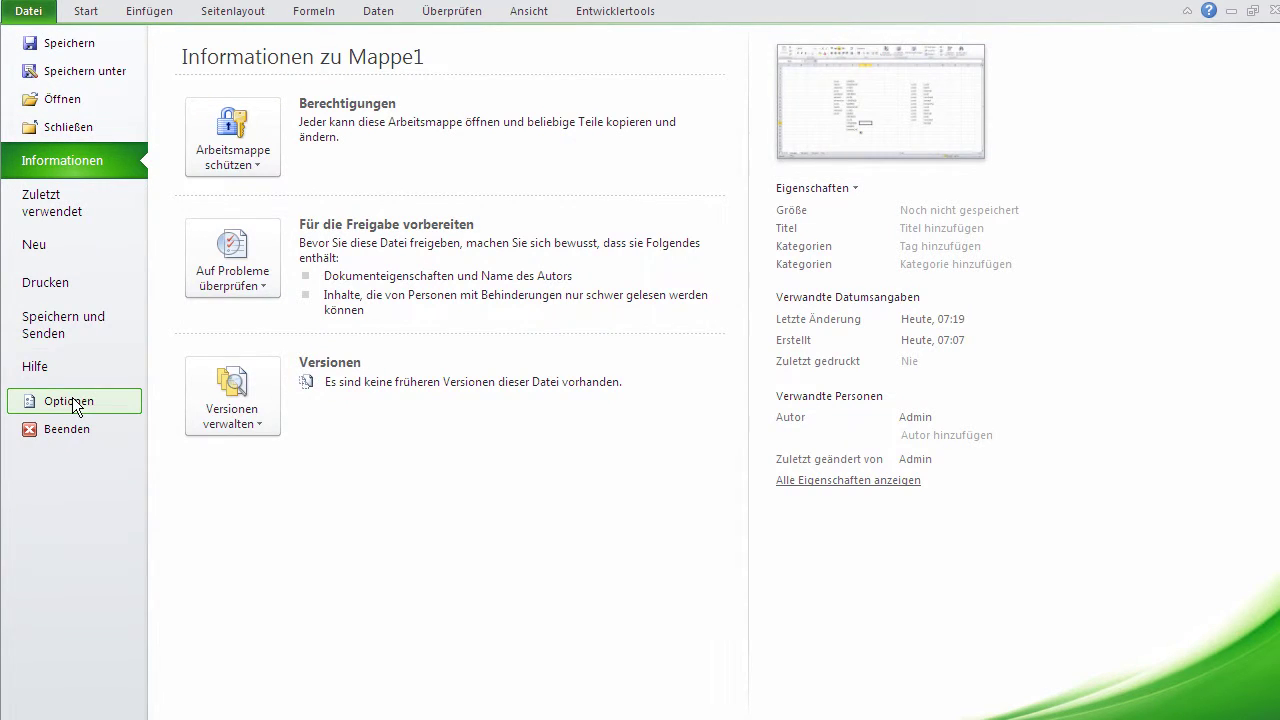
left_click(72, 400)
left_click(288, 210)
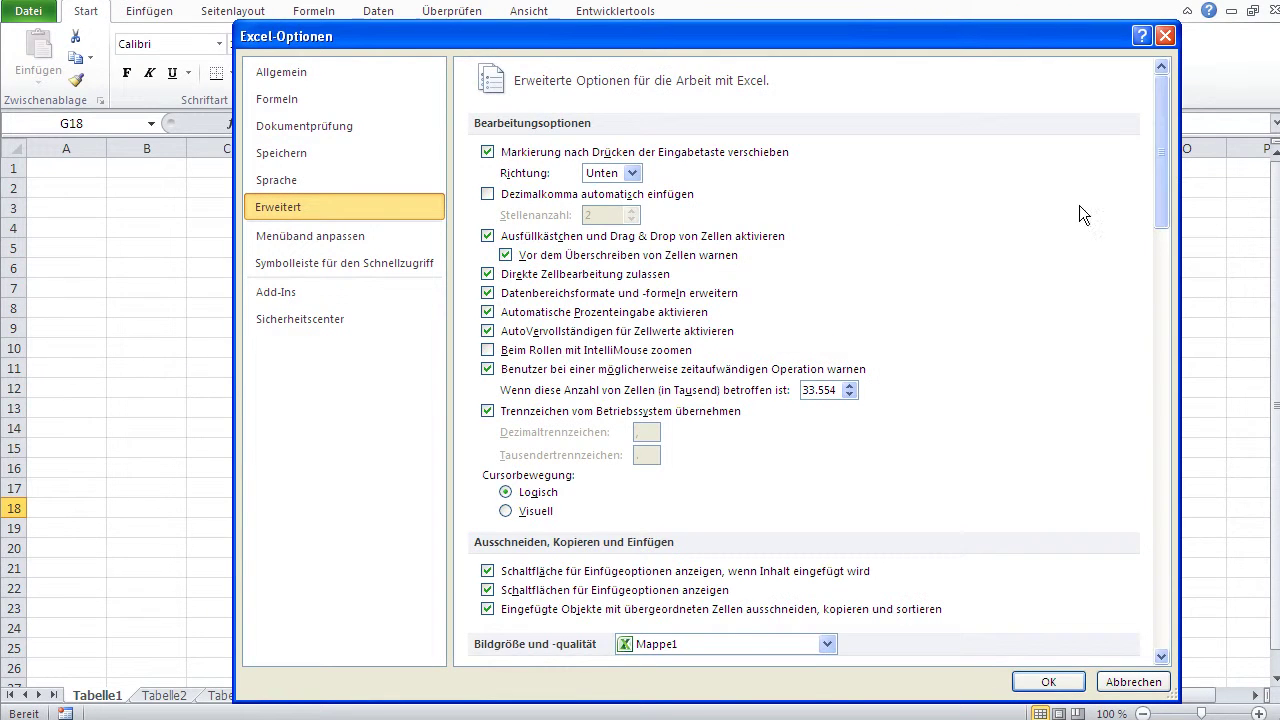
left_click_drag(1160, 151, 1165, 570)
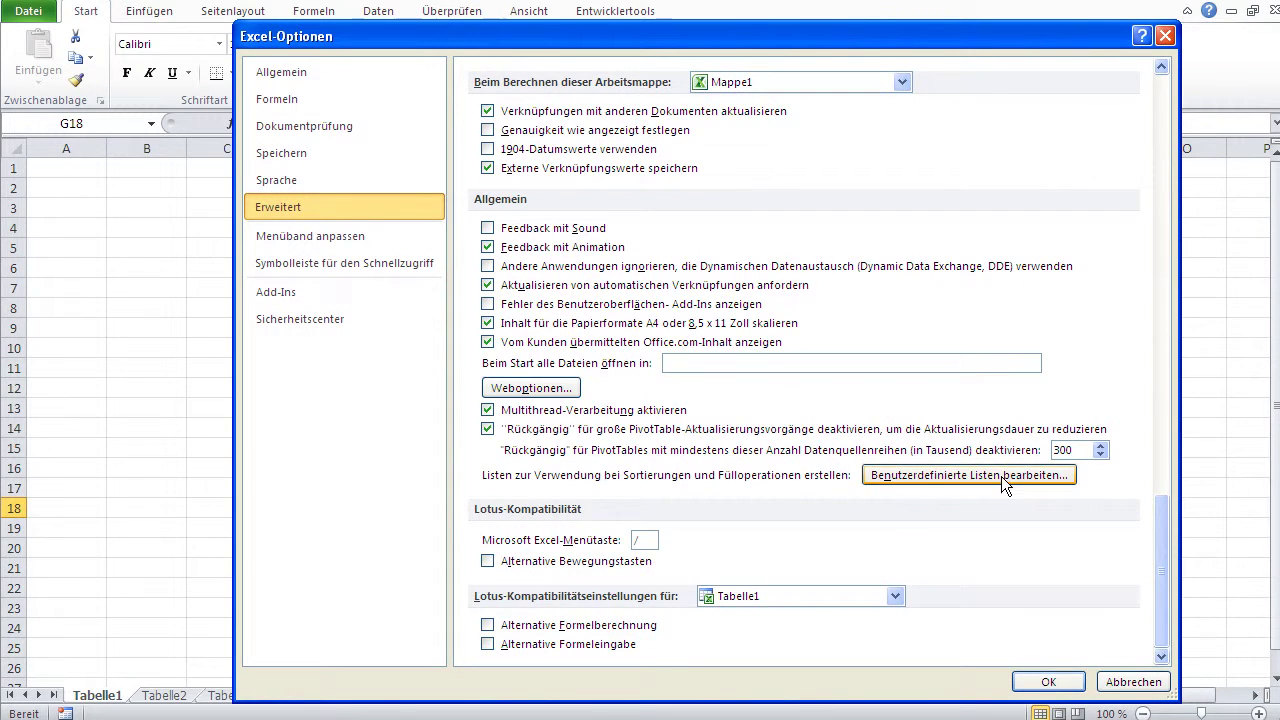
left_click(1004, 482)
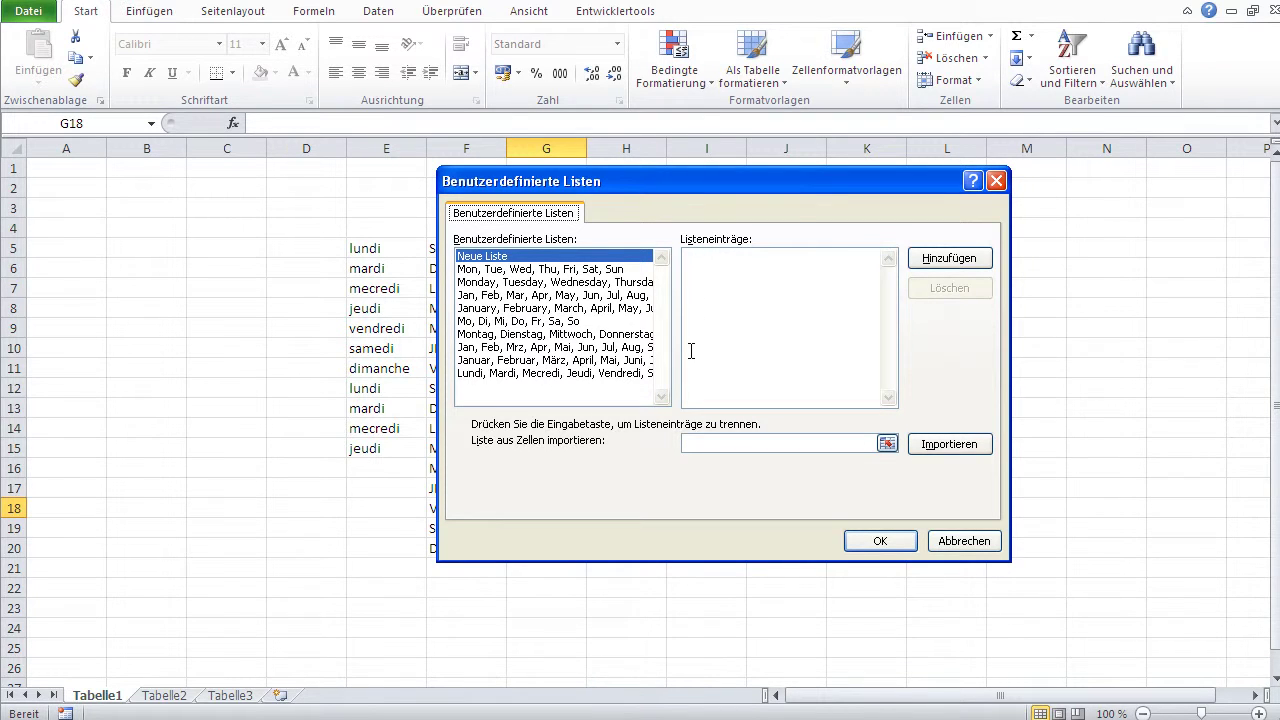
left_click(955, 541)
left_click(1128, 682)
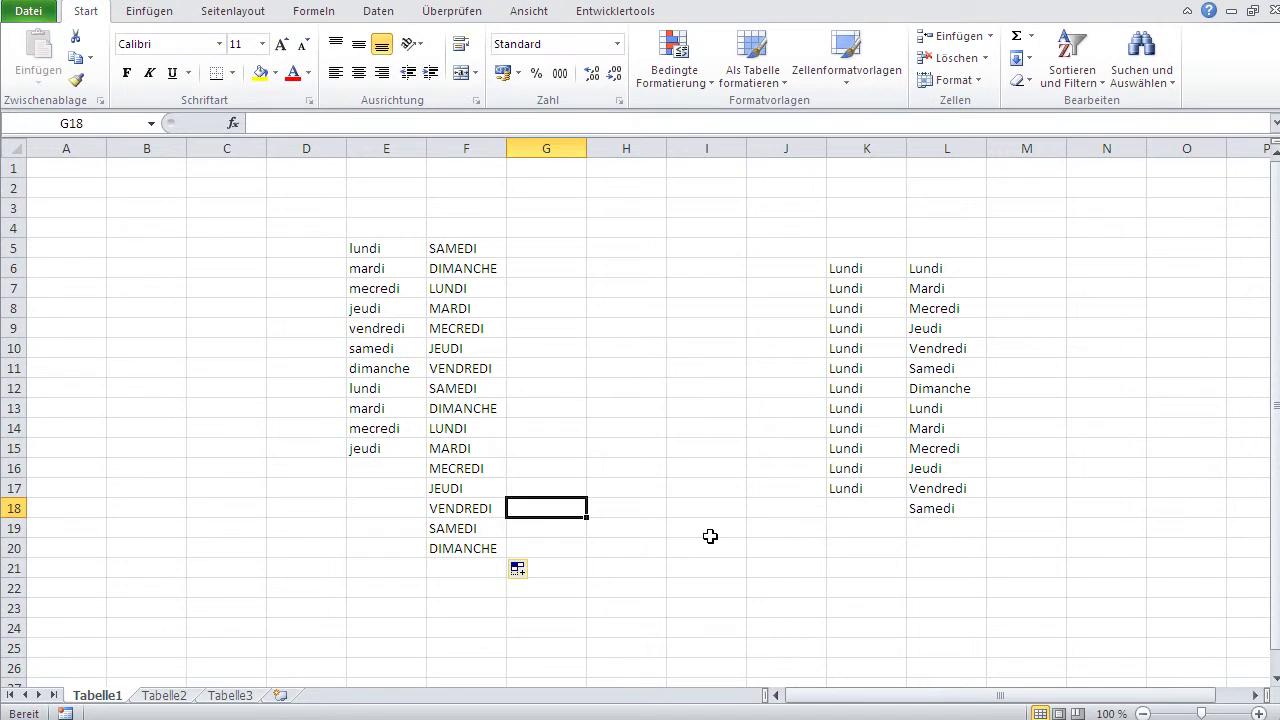
Clear the test area C4:N24 and enter the heading Abteilungen in B2
left_click_drag(243, 222, 1078, 624)
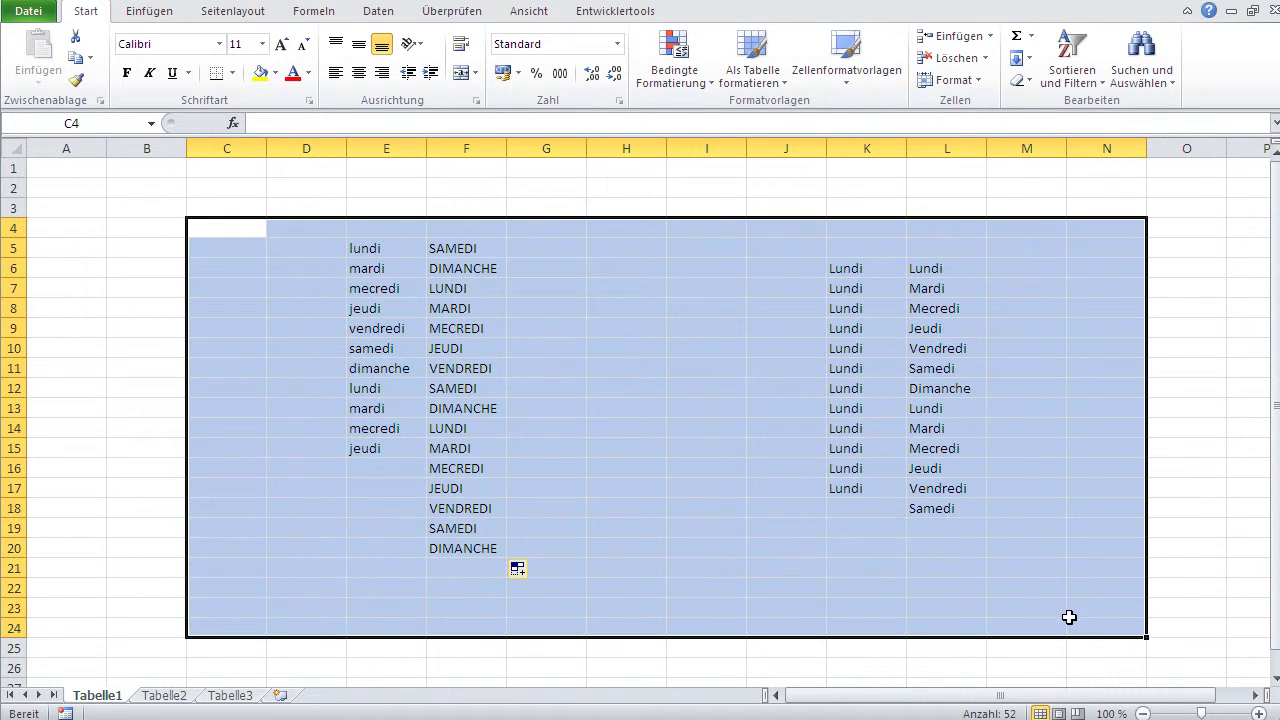
key("Delete")
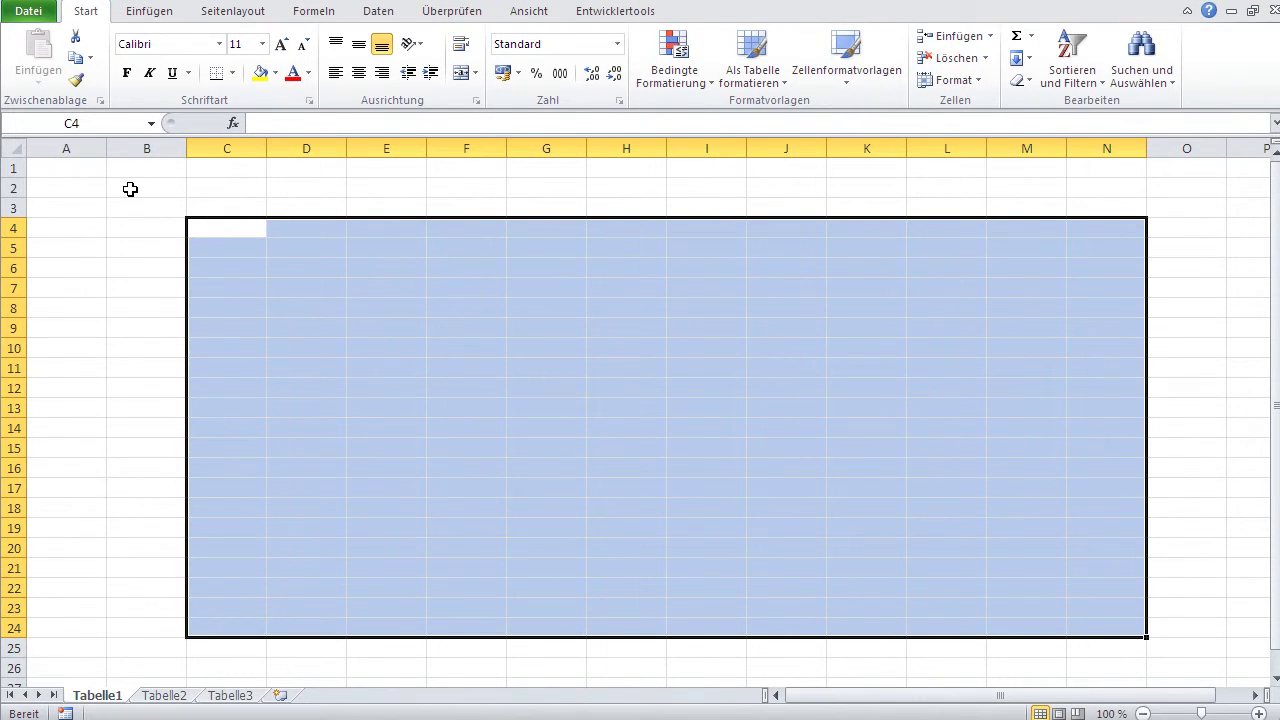
left_click(130, 189)
type("Abteilungen")
key("Return")
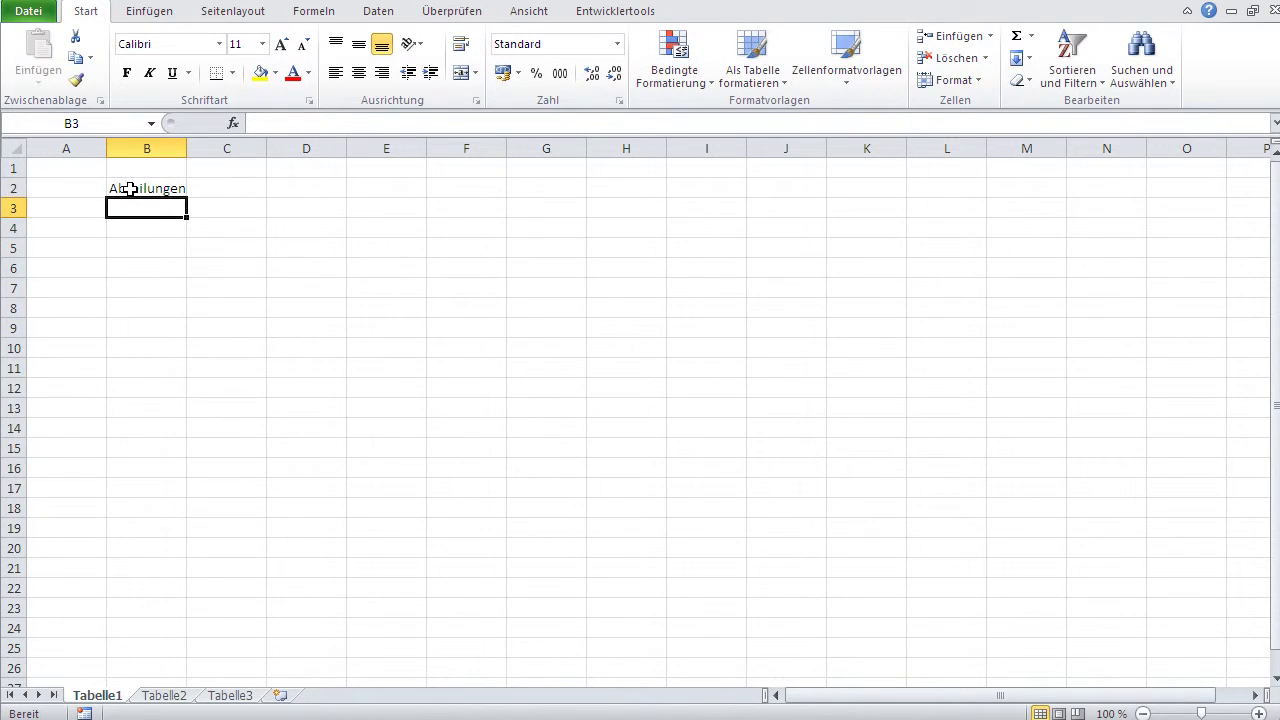
List Verkauf, Technik, Einkauf, Produktion and Verwaltung in B3:B7
type("Verkauf")
key("Return")
type("Technik")
key("Return")
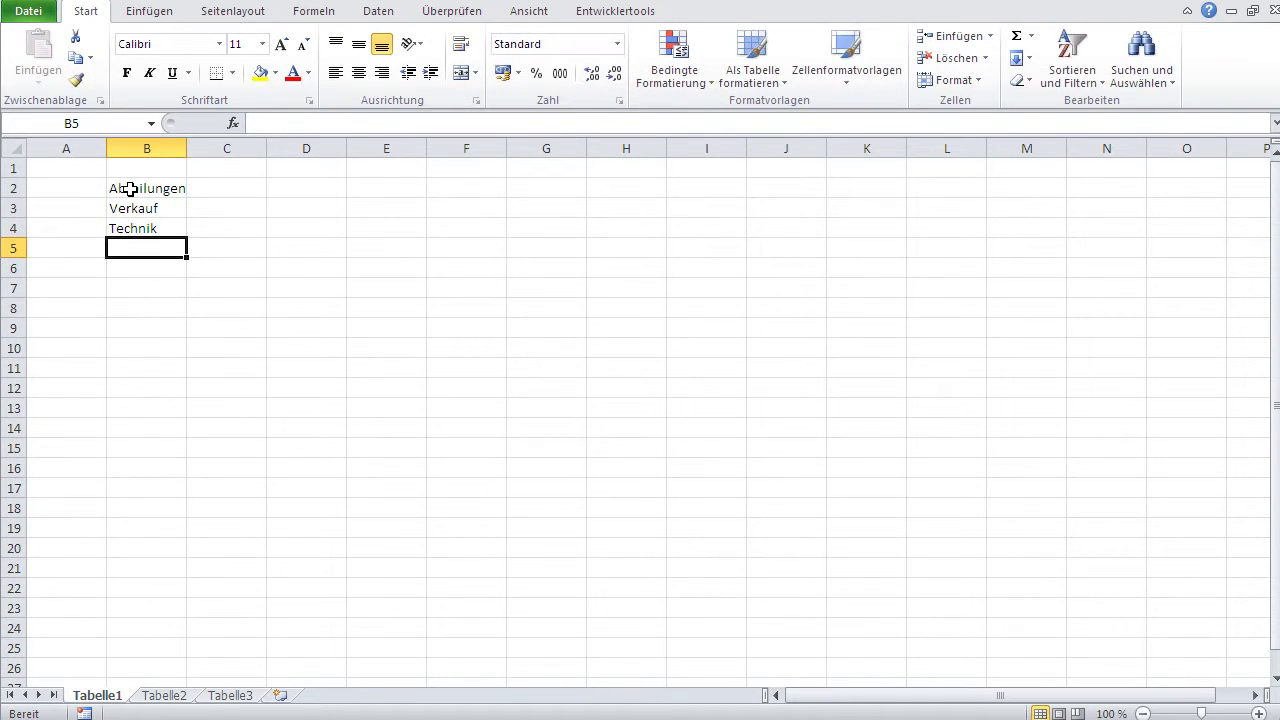
type("Einkauf")
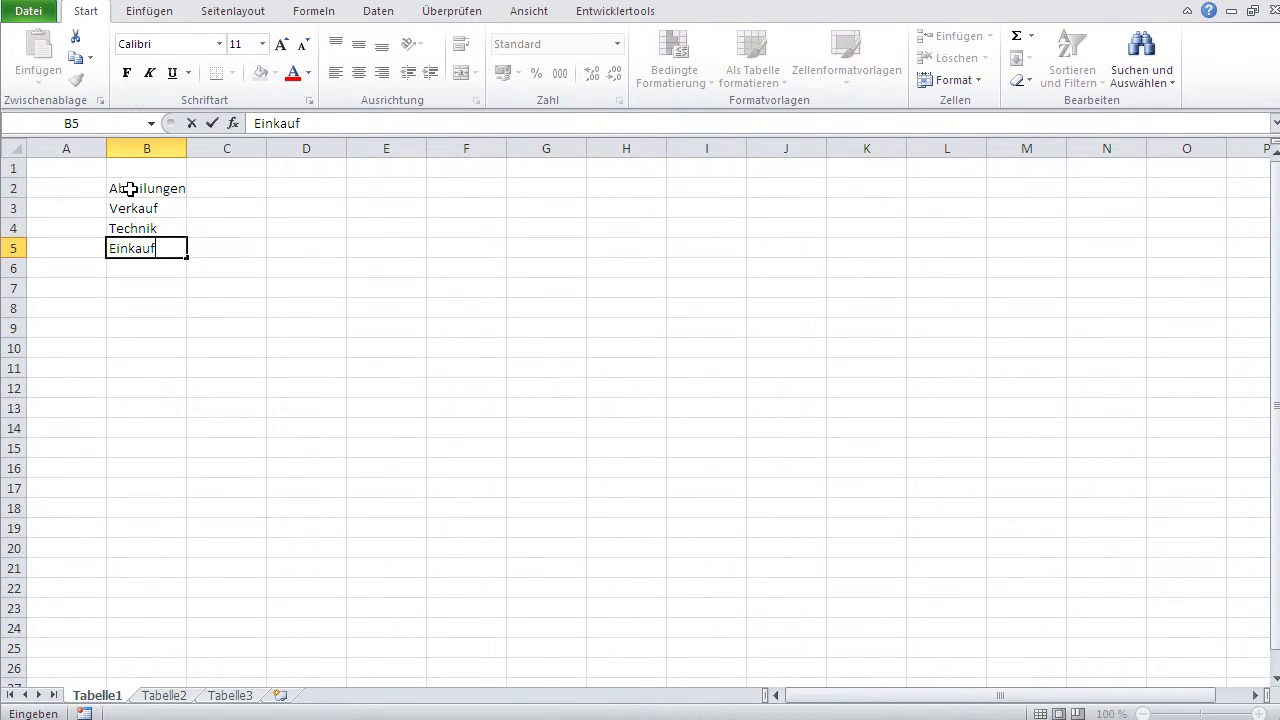
key("Return")
type("Produktion")
key("Return")
type("verwal")
key("BackSpace")
key("BackSpace")
key("BackSpace")
type("Verwal")
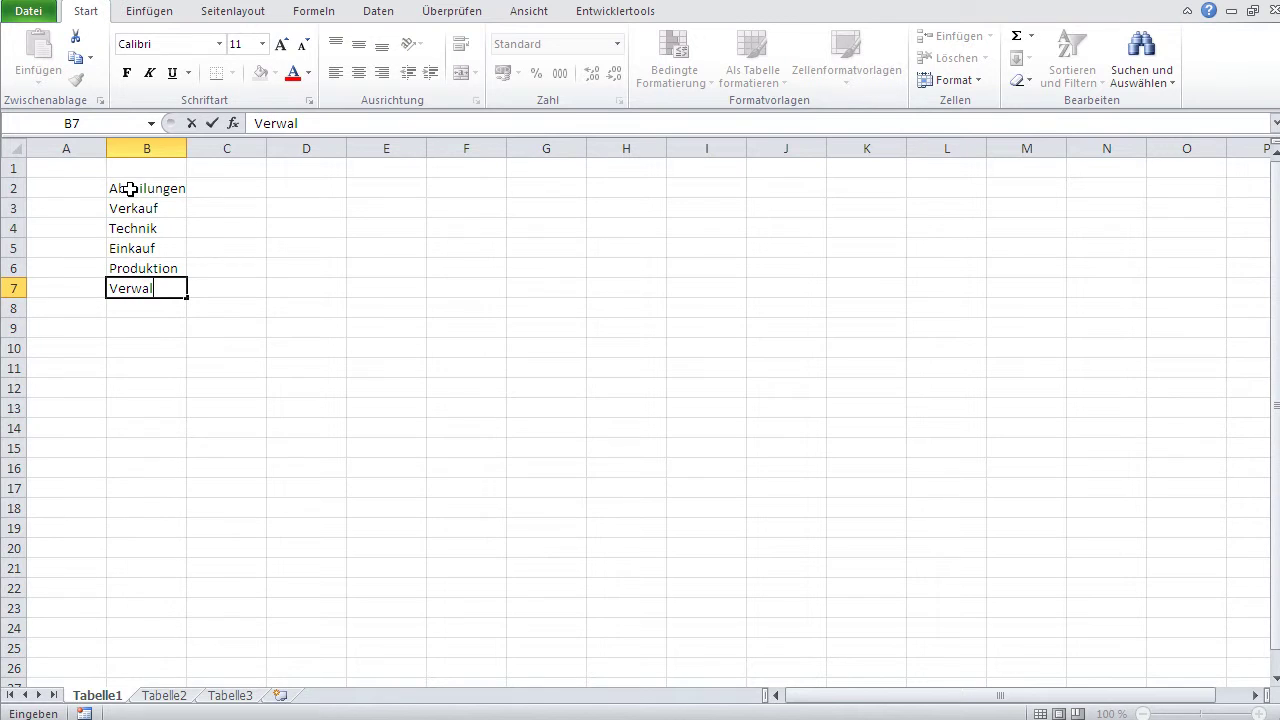
type("tung")
key("Return")
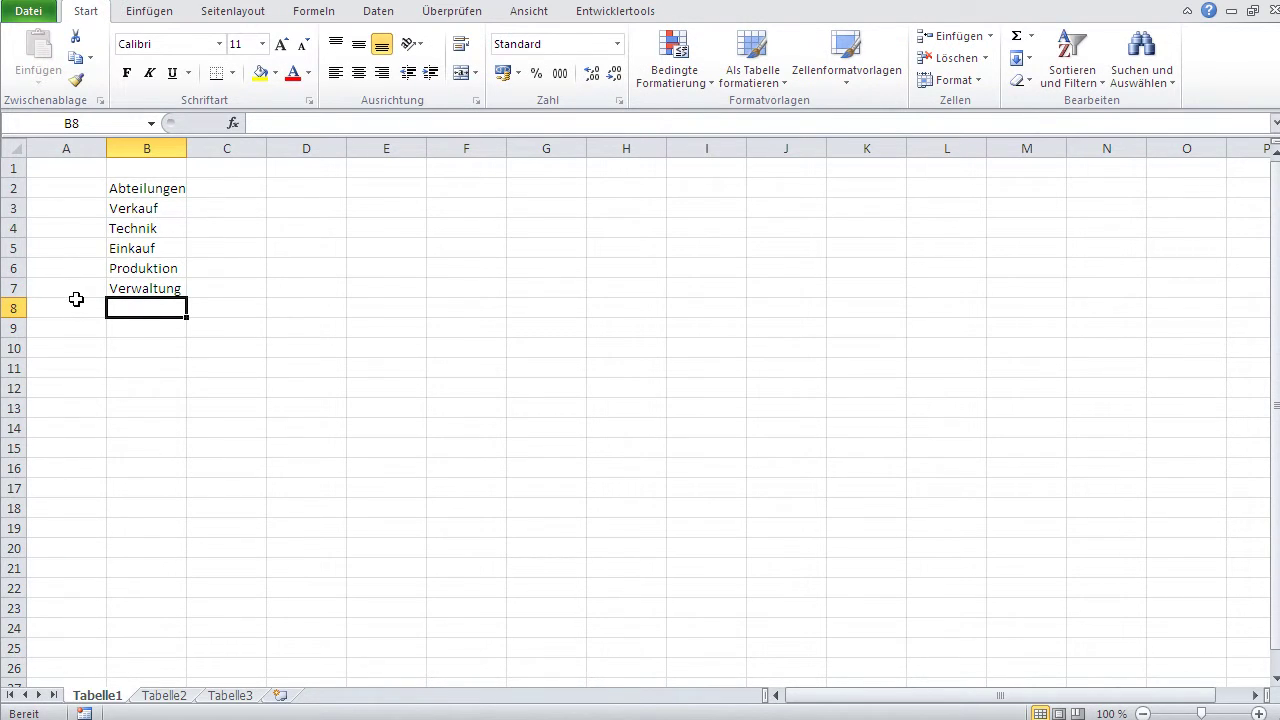
left_click(28, 15)
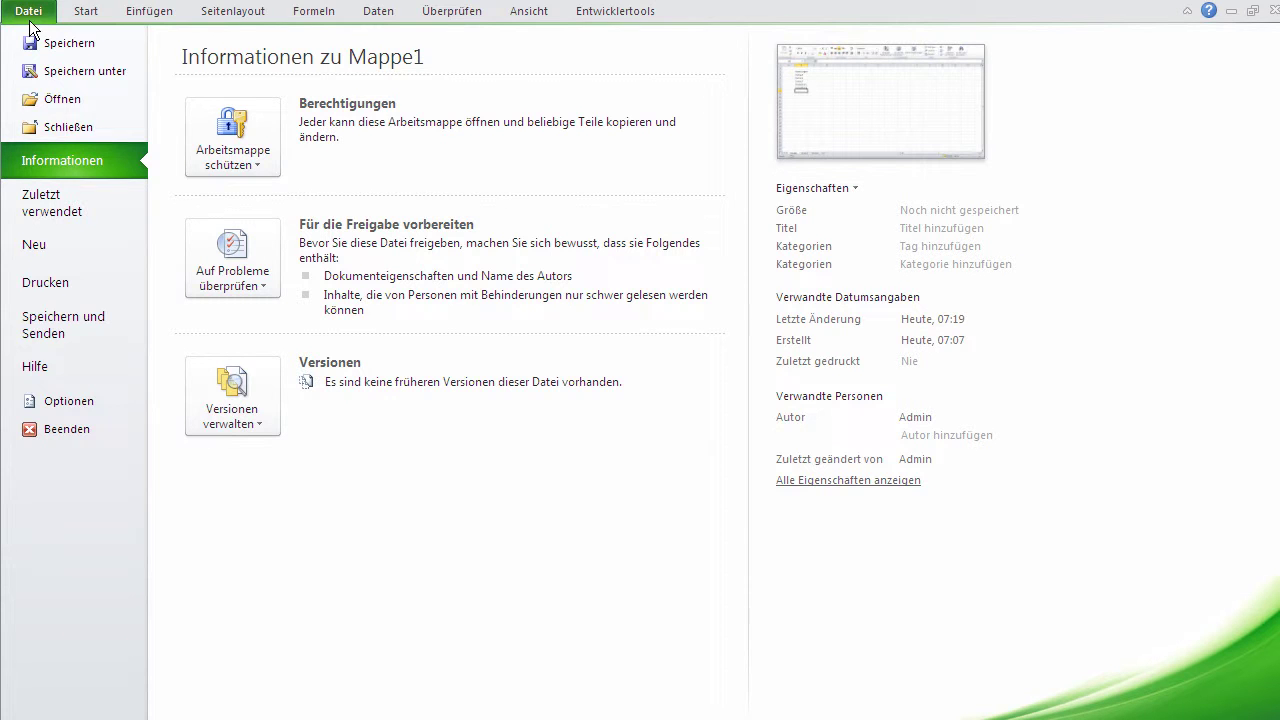
Import Verkauf, Technik, Einkauf, Produktion, Verwaltung from $B$3:$B$7 as a new custom list
left_click(86, 402)
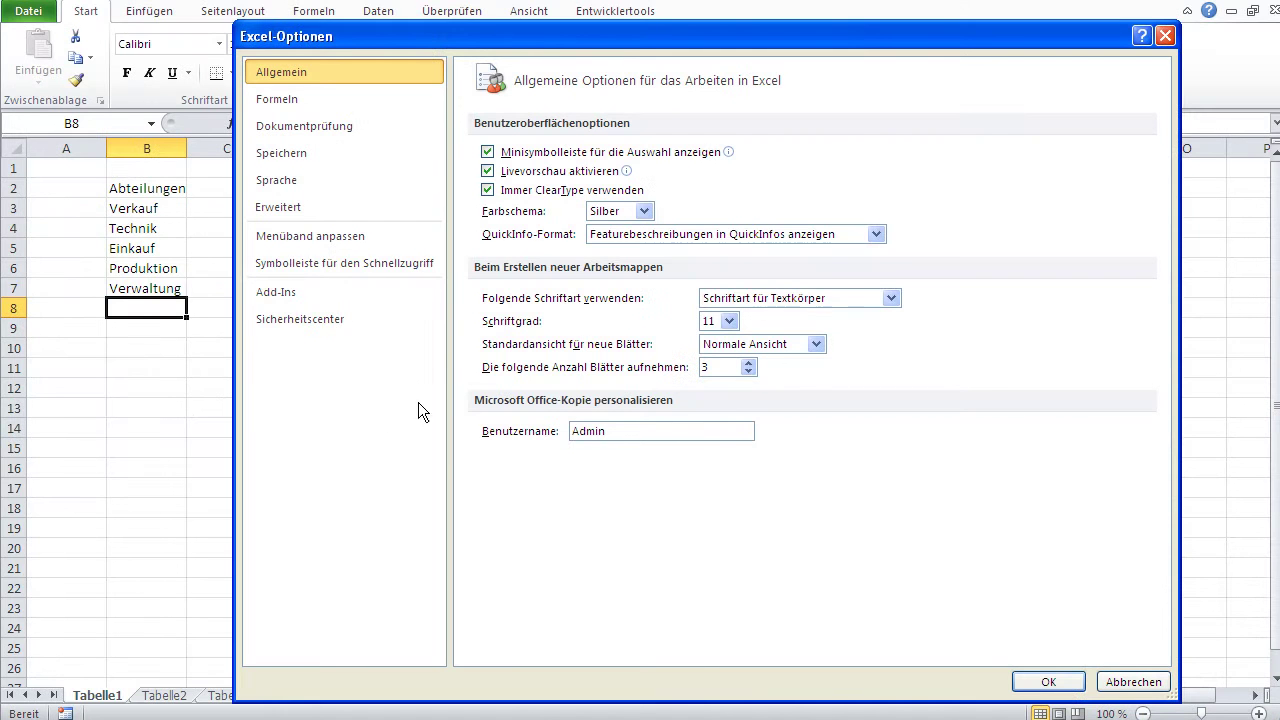
left_click(293, 211)
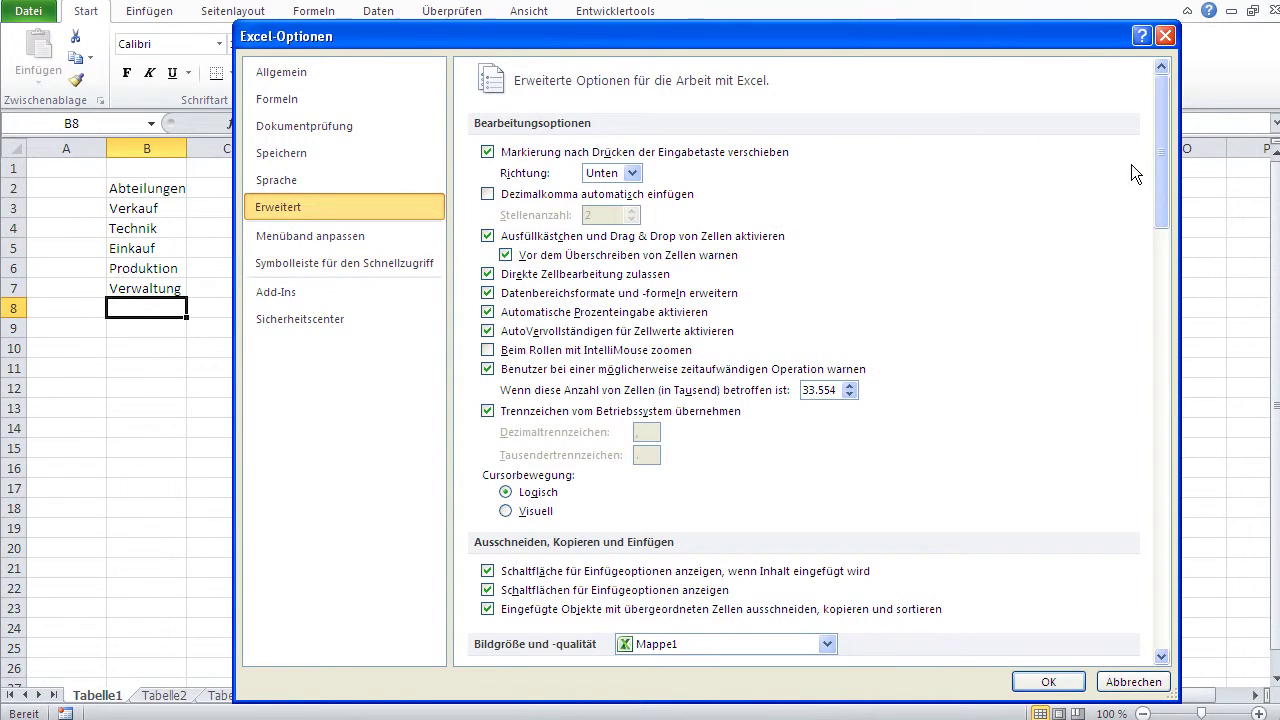
left_click_drag(1160, 163, 1162, 600)
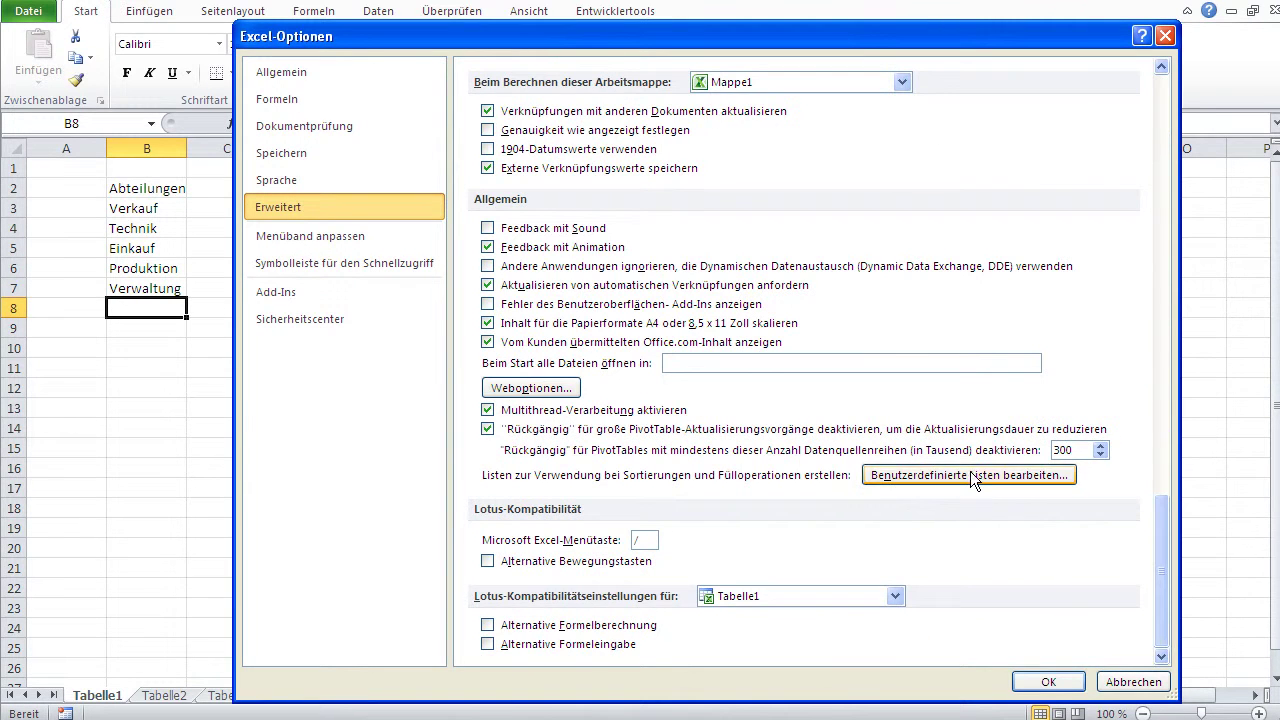
left_click(971, 474)
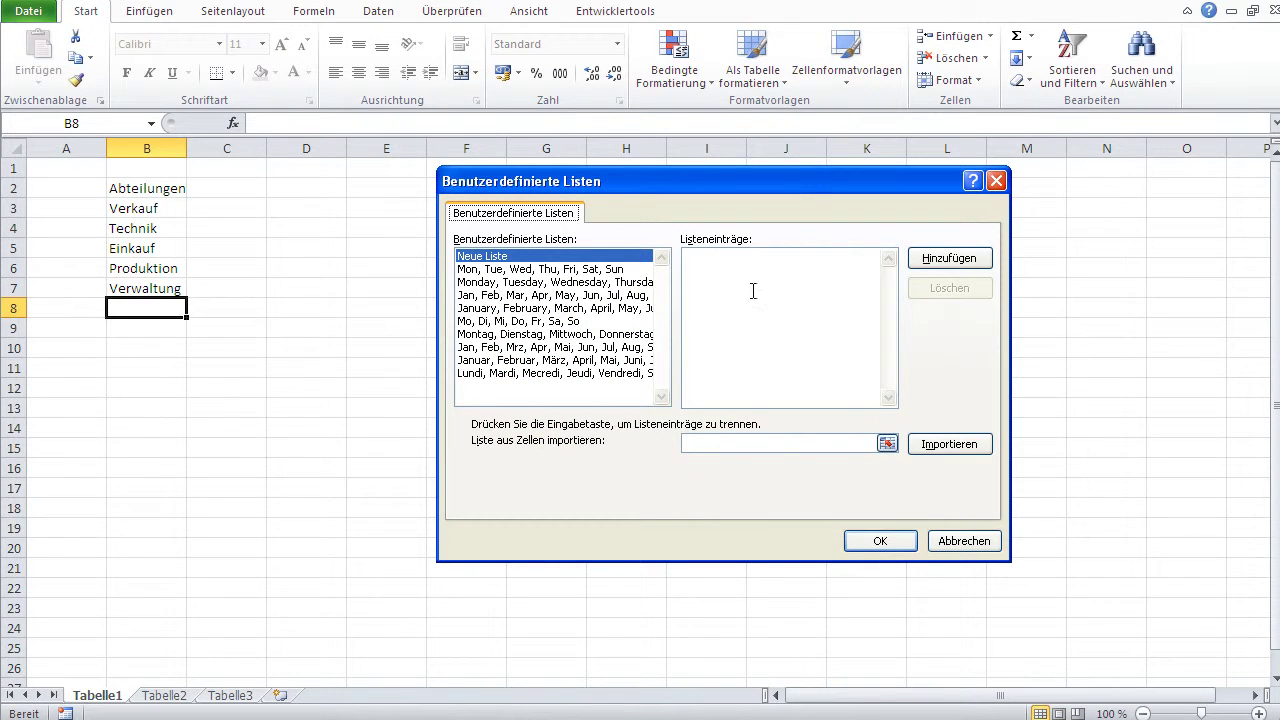
left_click(747, 443)
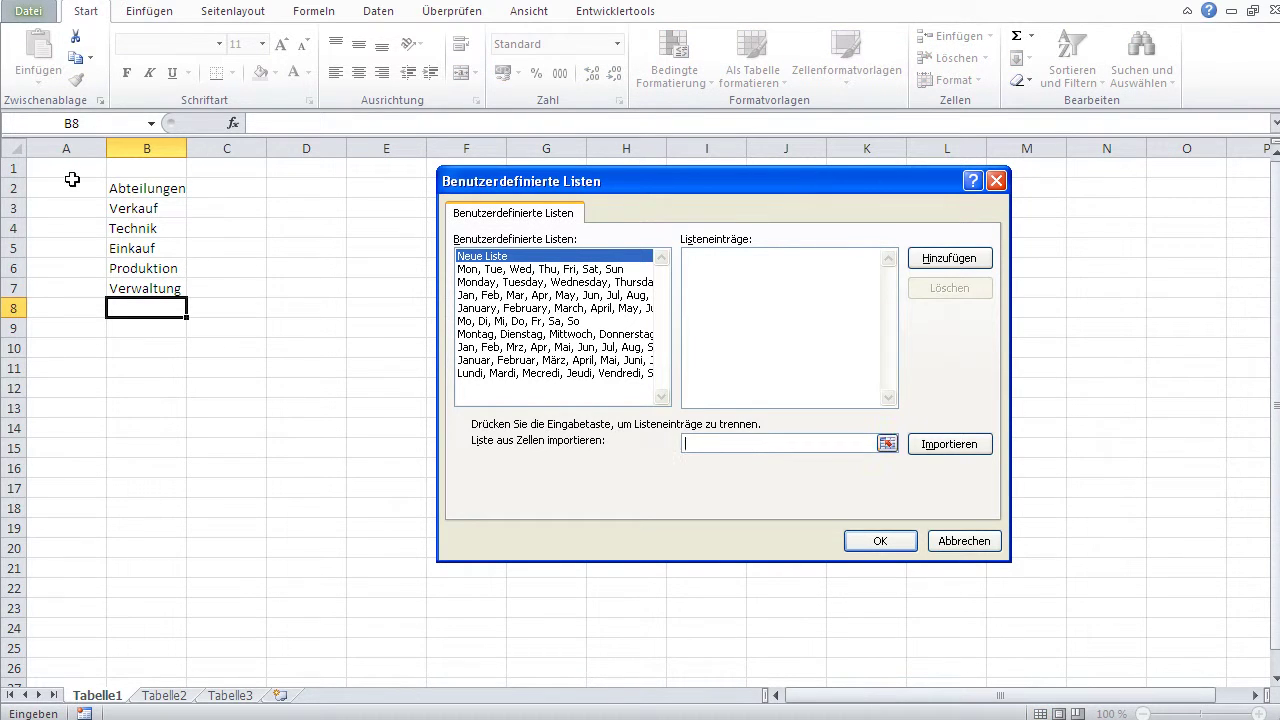
left_click_drag(133, 210, 137, 297)
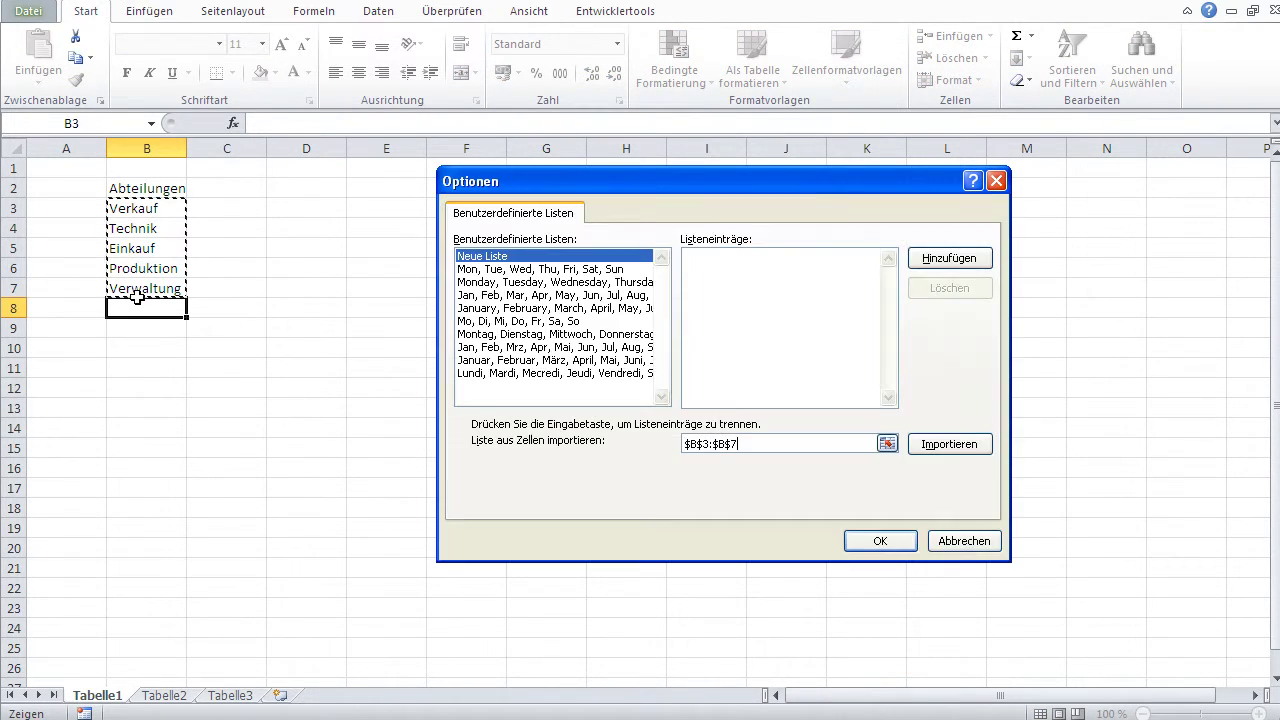
left_click(941, 449)
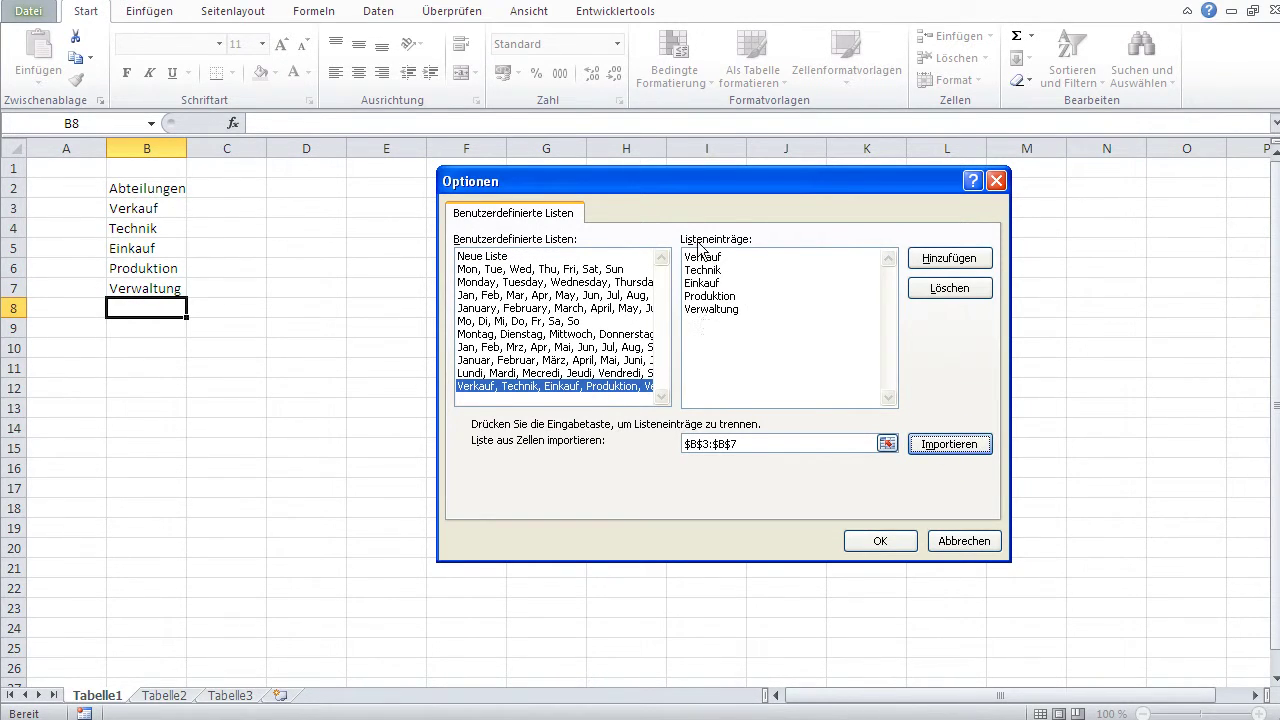
left_click(890, 540)
left_click(1049, 682)
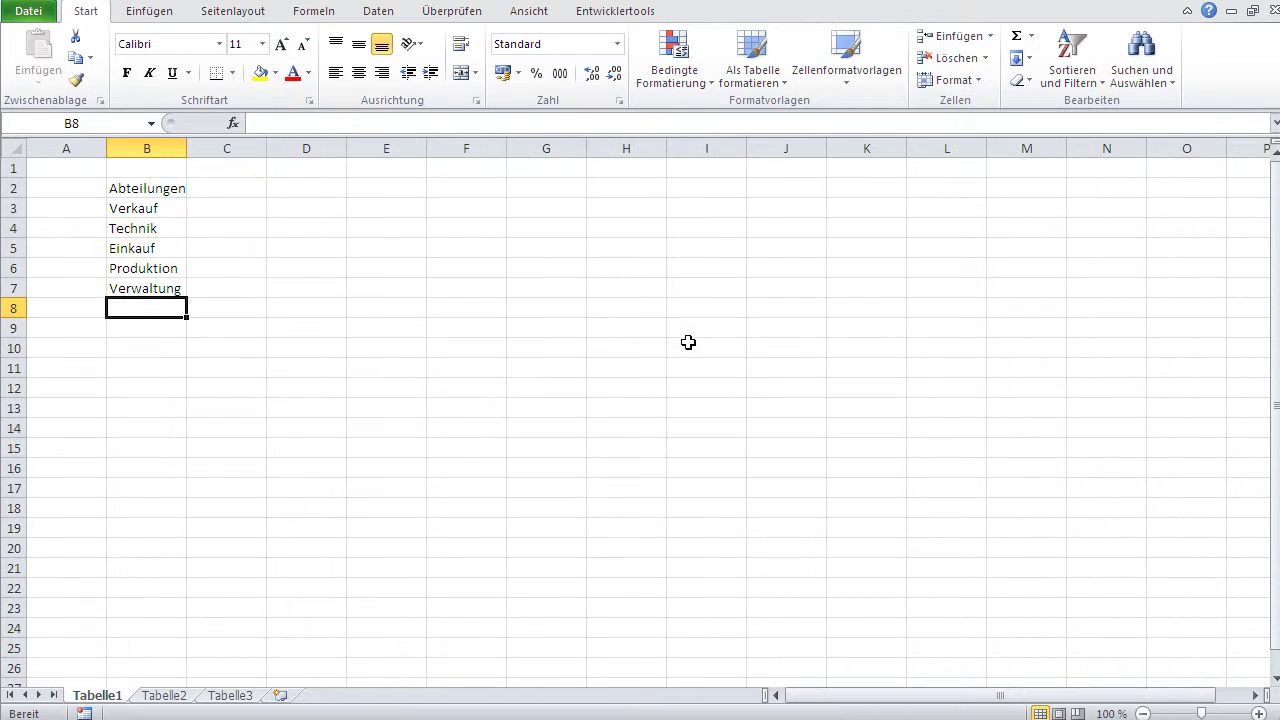
Enter Technik in H7 and autofill down to H17 so the department names repeat
left_click(620, 284)
type("Tec")
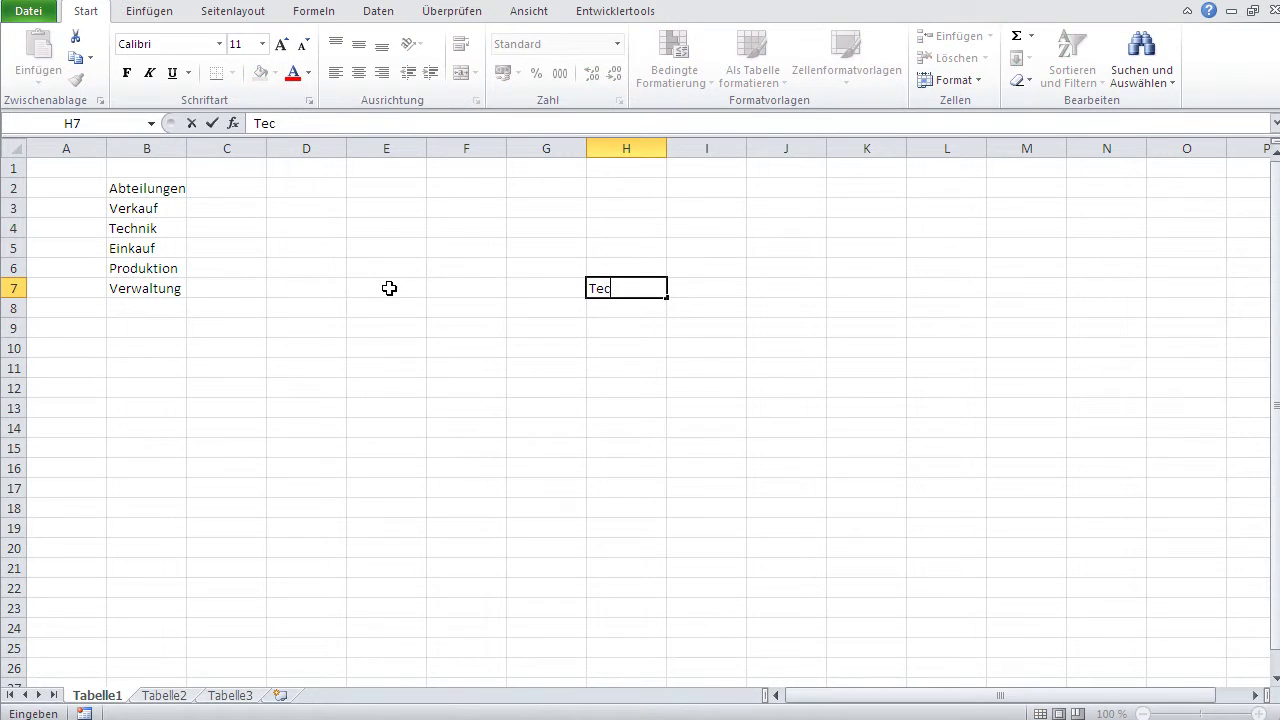
key("Return")
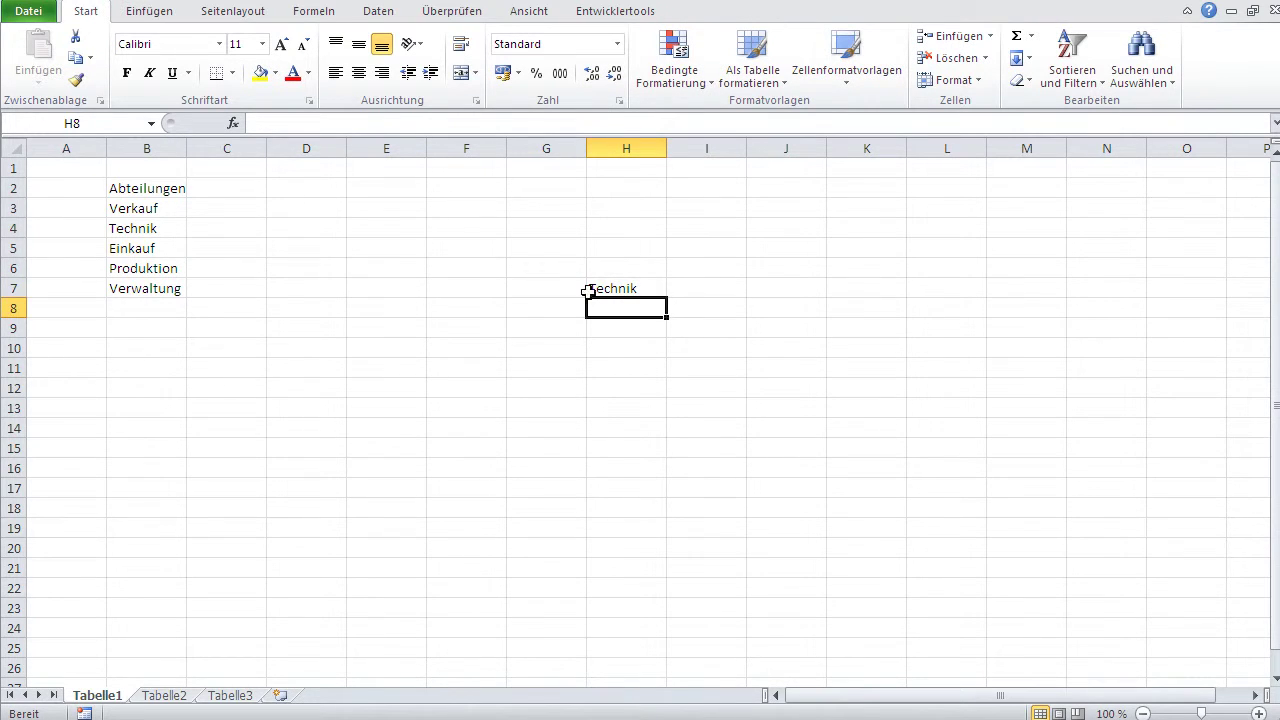
left_click(596, 290)
left_click_drag(668, 300, 703, 491)
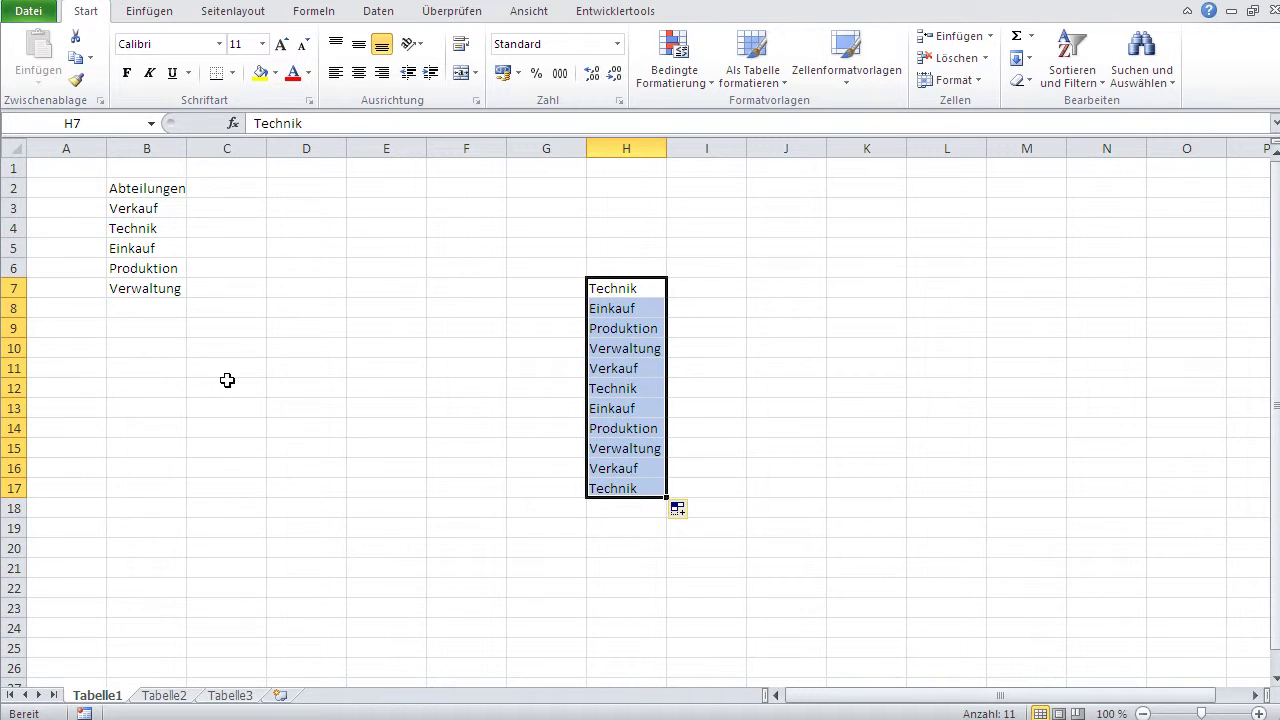
Overwrite Produktion in B6 with aaaa
left_click(162, 238)
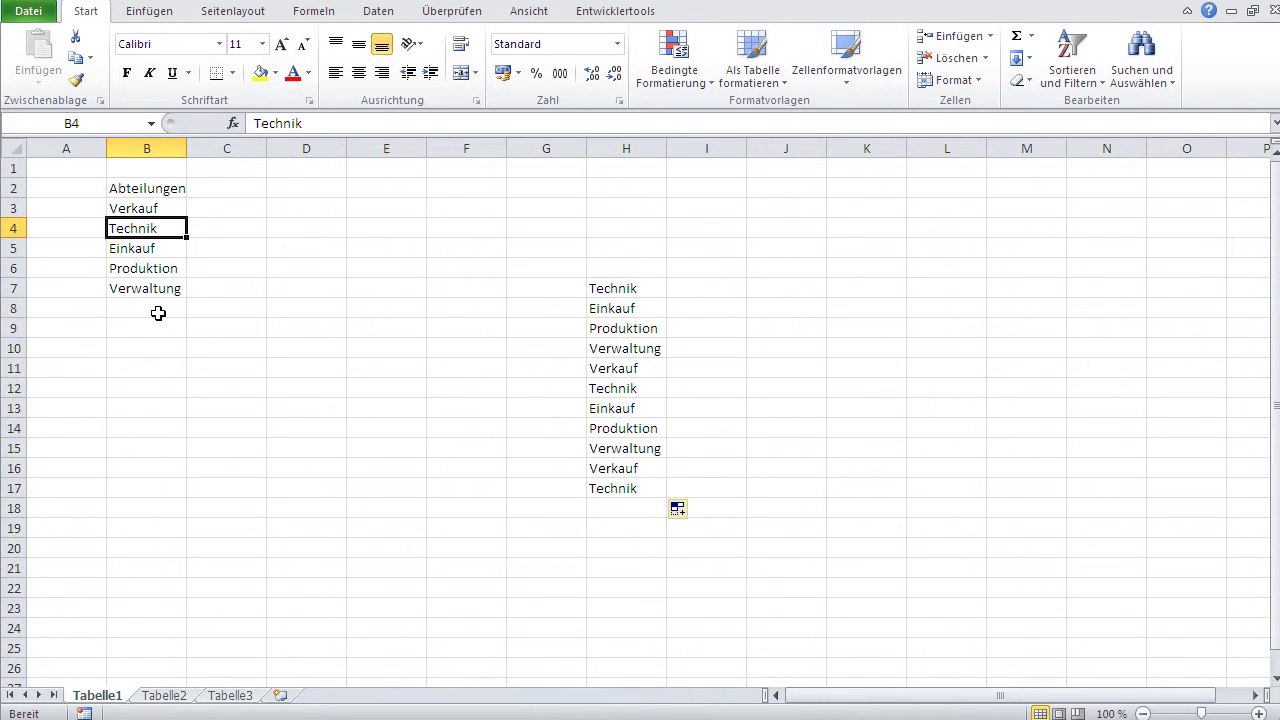
left_click(138, 263)
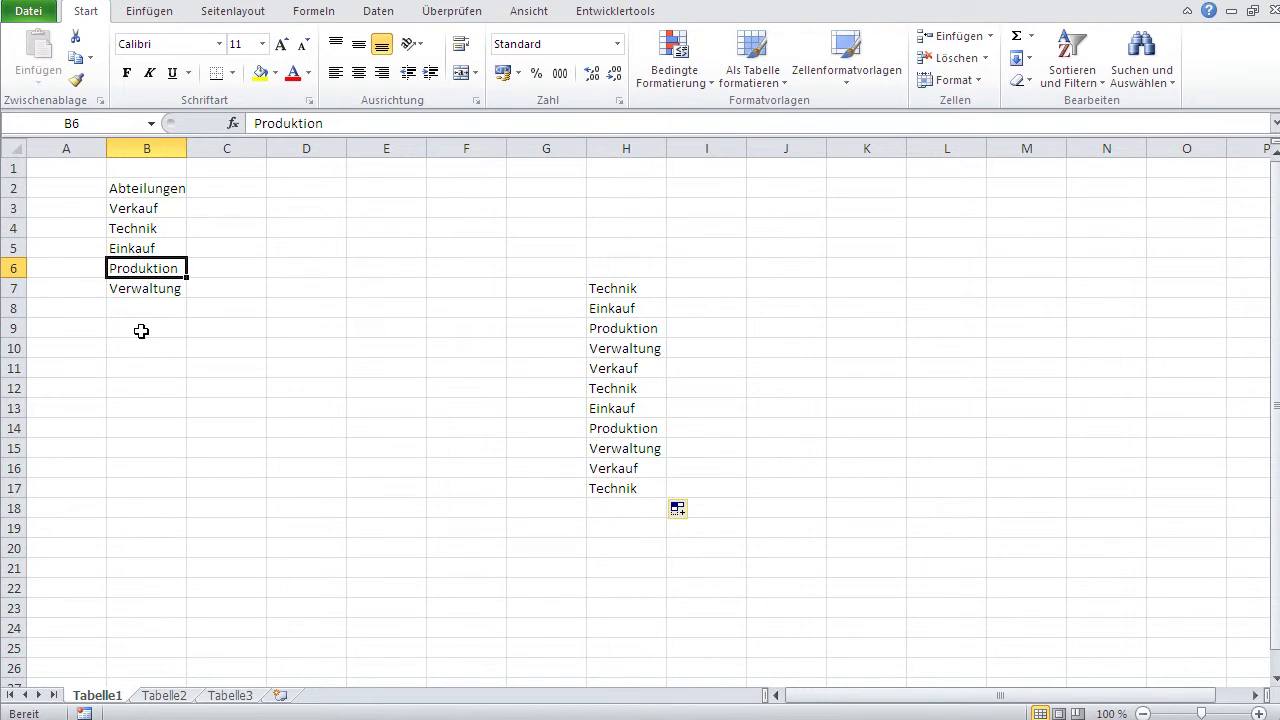
type("aaaa")
key("Return")
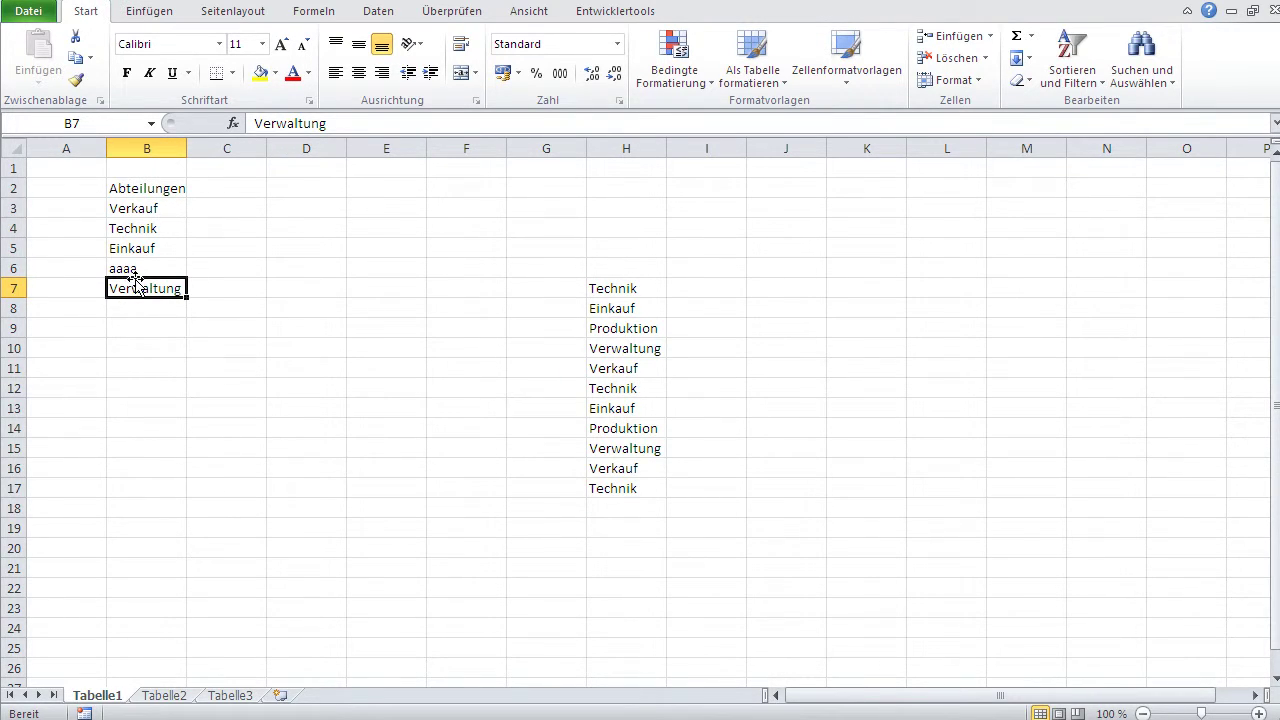
Enter Einkauf in J7 and autofill down to J20 in the stored department order
left_click(768, 288)
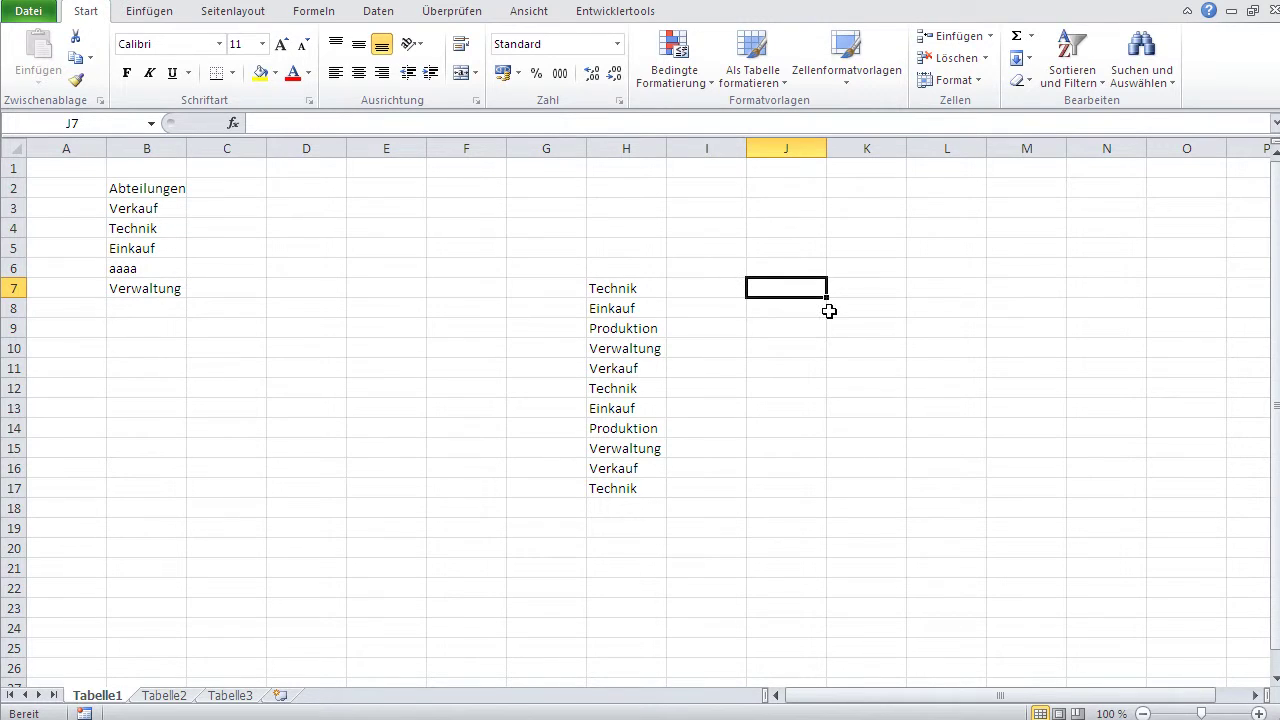
type("Einkauf")
key("Return")
left_click(791, 286)
left_click_drag(826, 298, 821, 556)
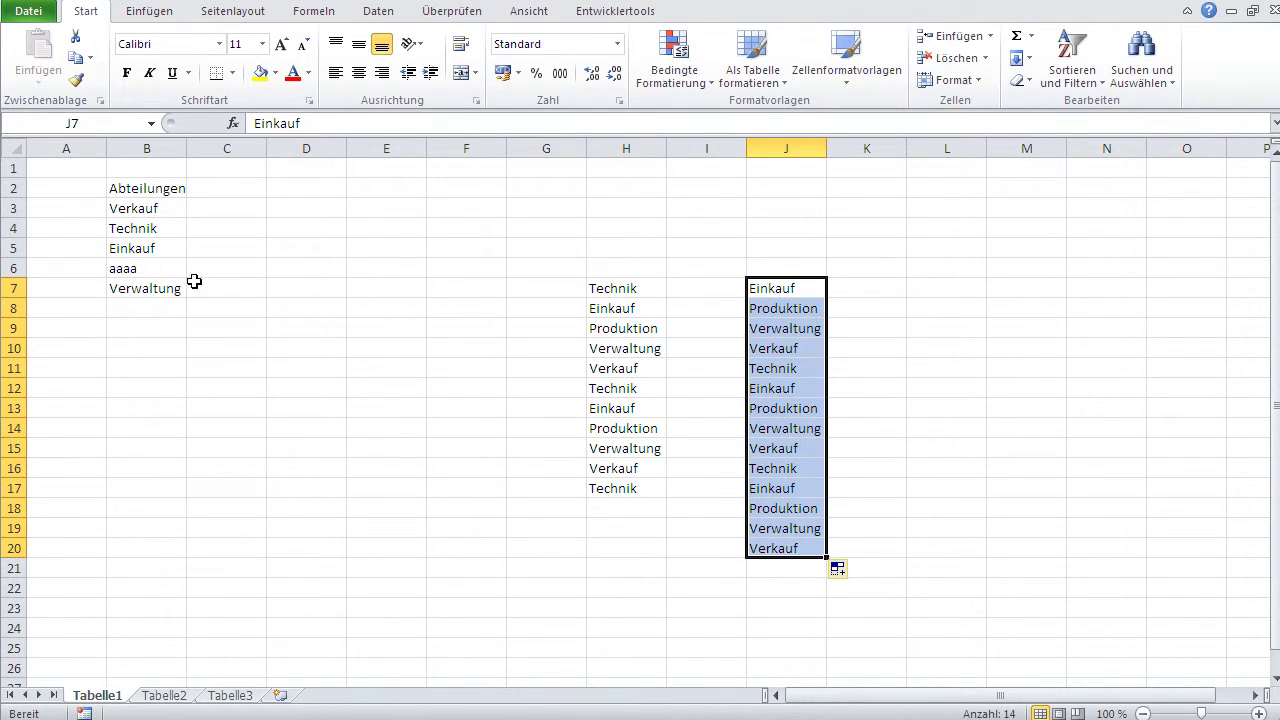
left_click(224, 287)
Open the Custom Lists editor via Options > Advanced and select the Verkauf, Technik… list
left_click(28, 11)
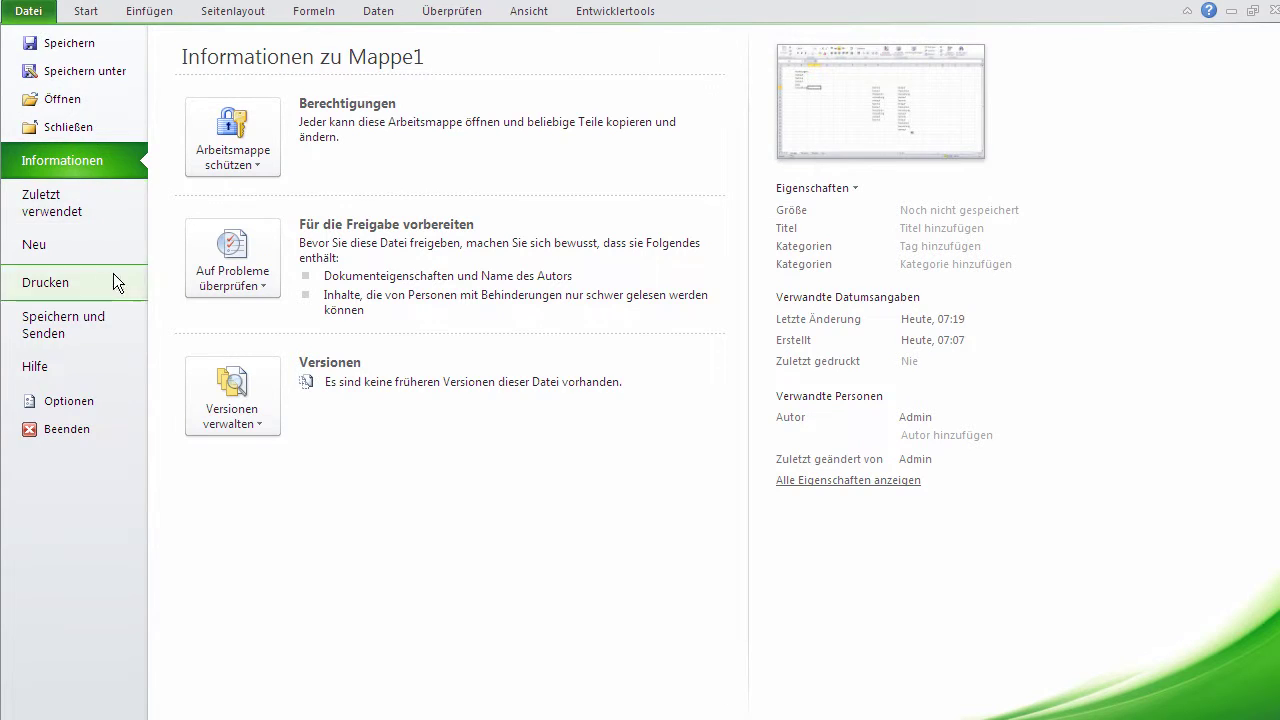
left_click(71, 402)
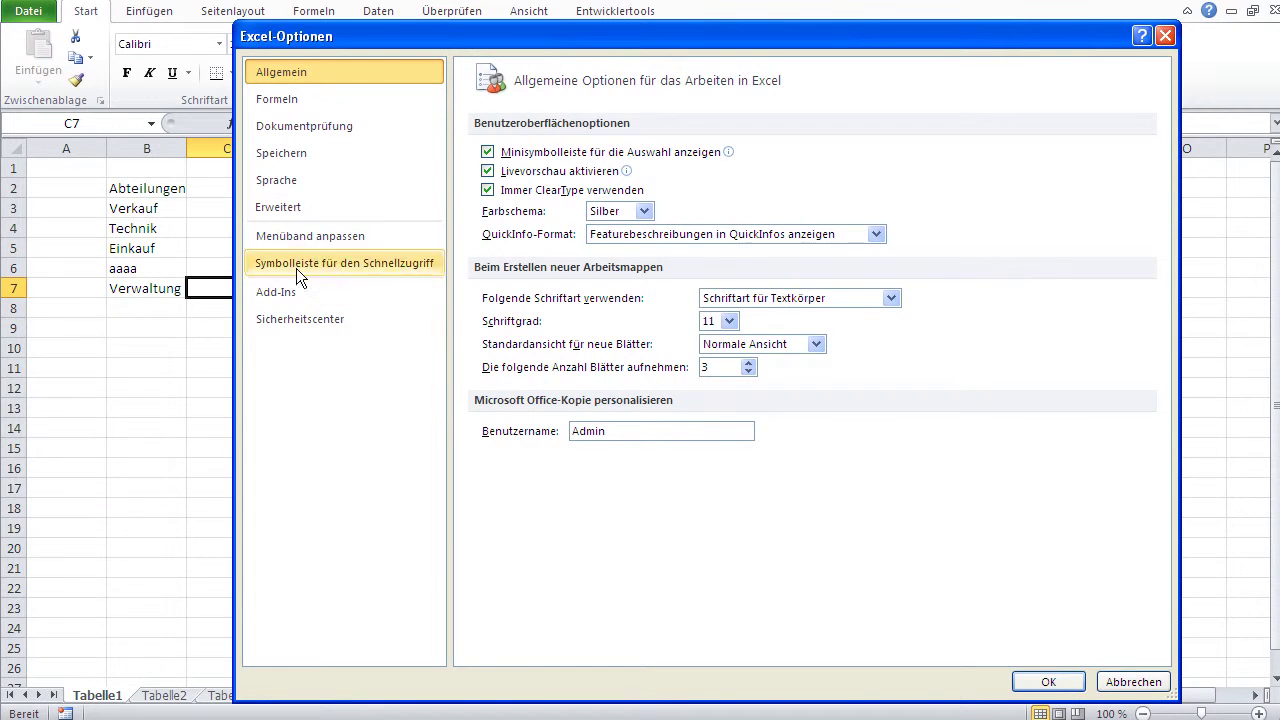
left_click(282, 207)
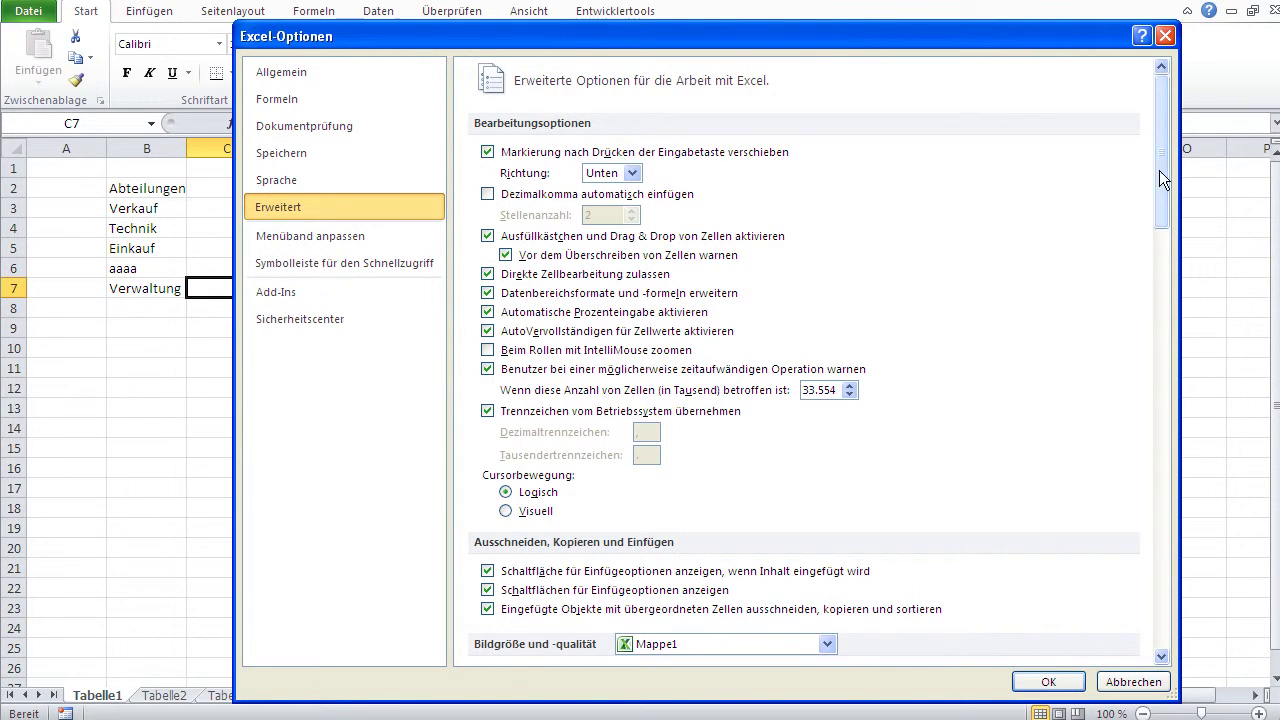
left_click_drag(1159, 172, 1159, 540)
left_click(1000, 505)
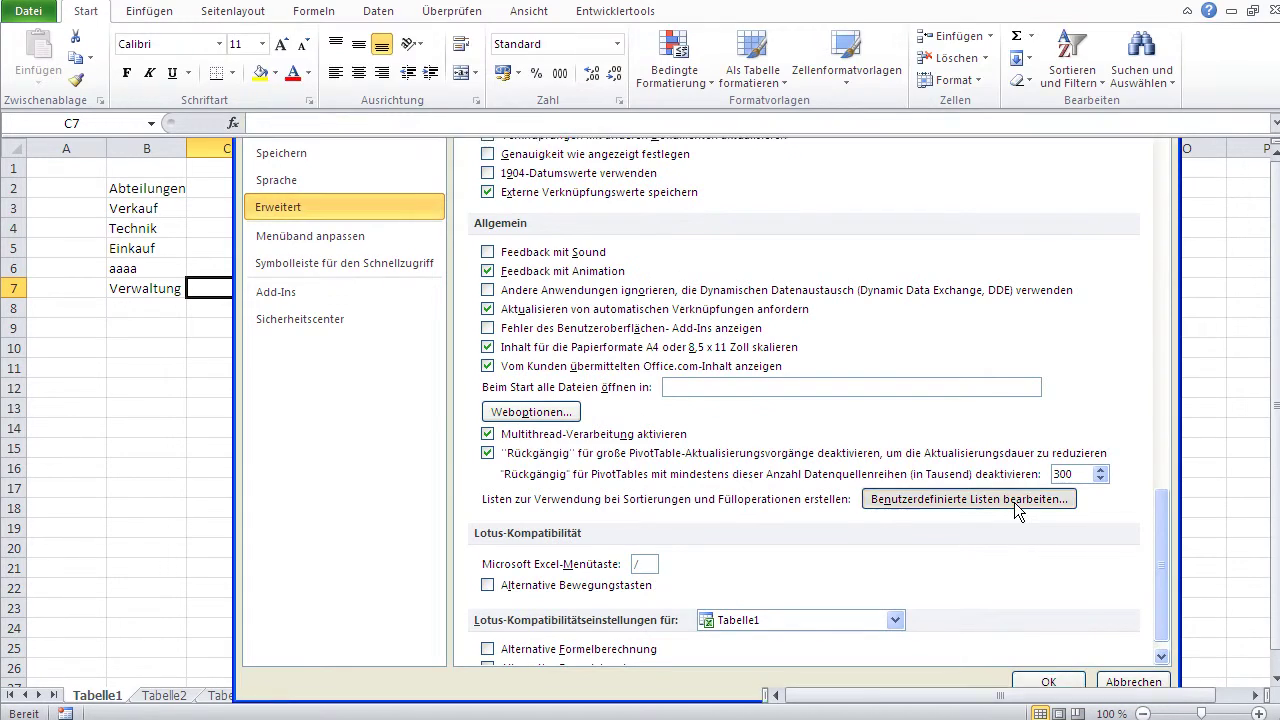
left_click(559, 386)
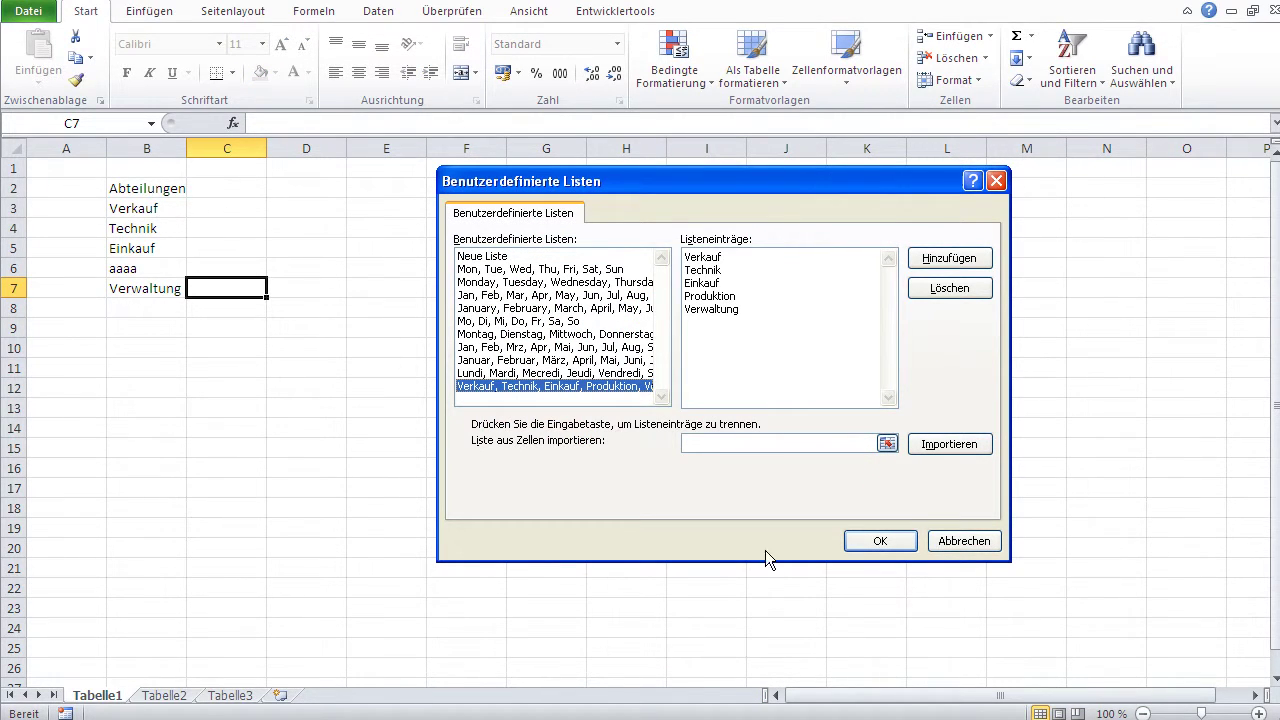
left_click(760, 447)
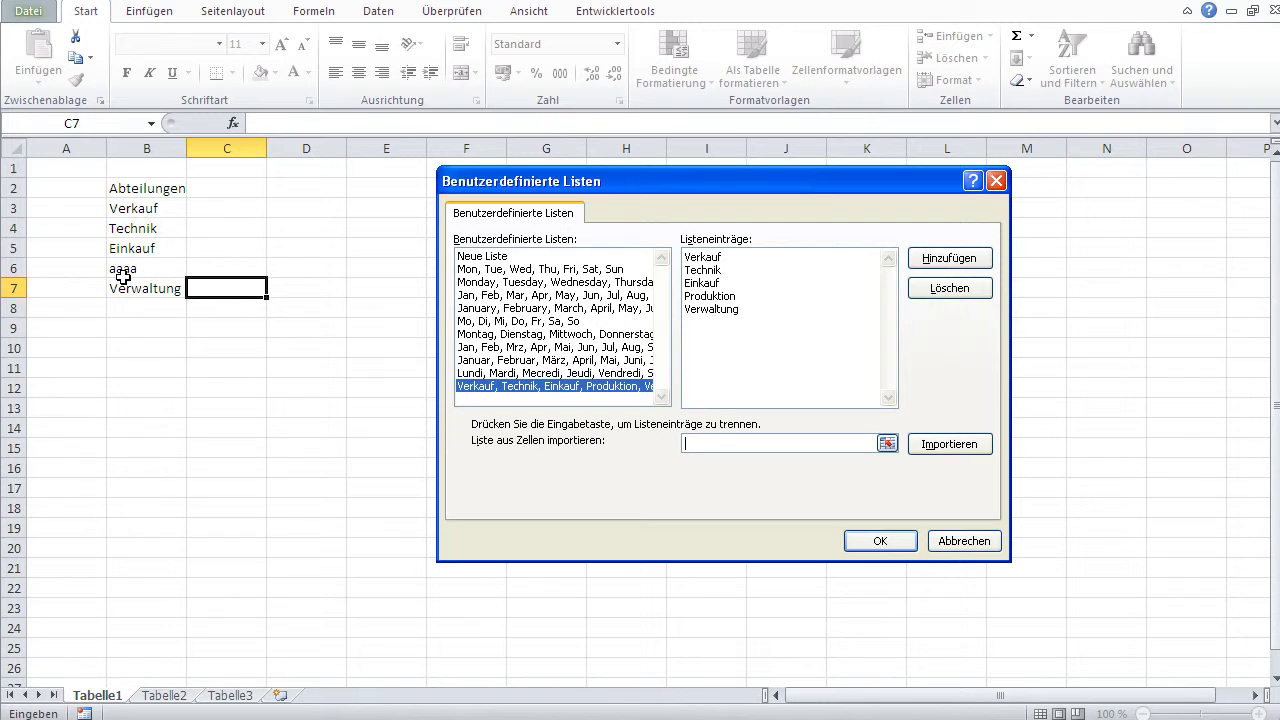
left_click(747, 310)
Insert Rechnungswesen above Verkauf in the department list, save it, and close the editor
type("we")
key("BackSpace")
key("BackSpace")
type("chnungswese")
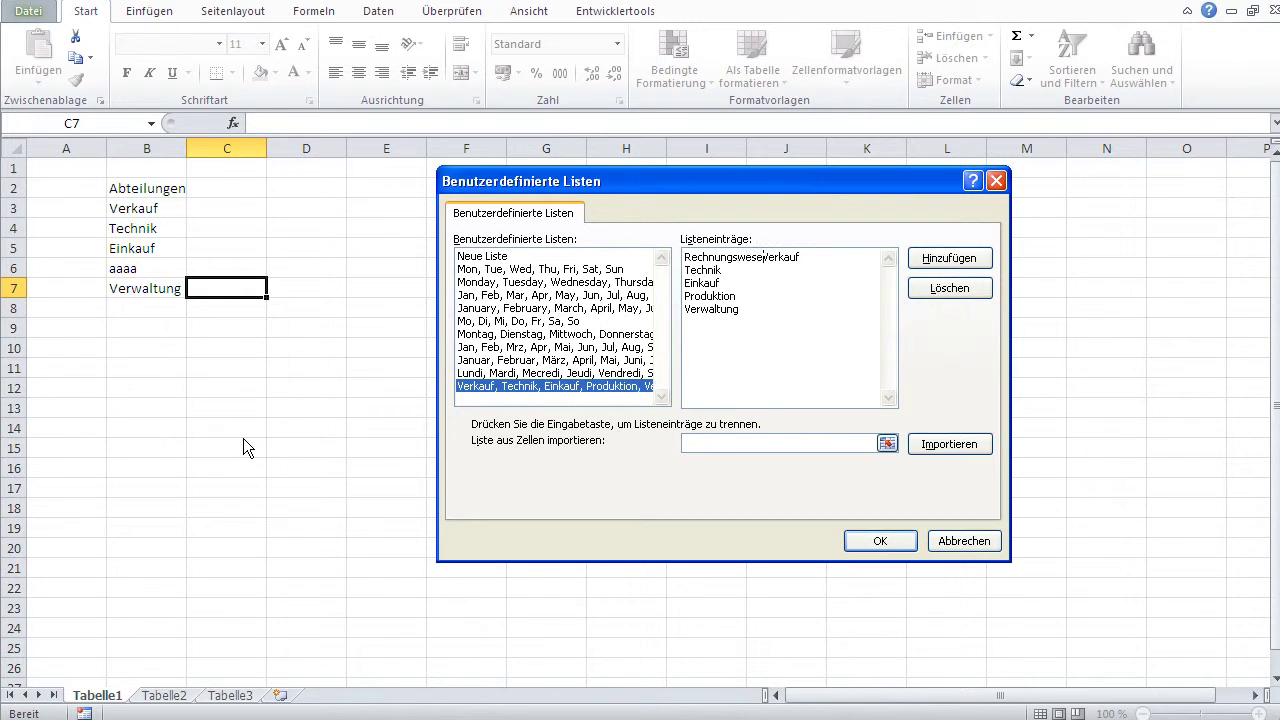
type("n")
key("Return")
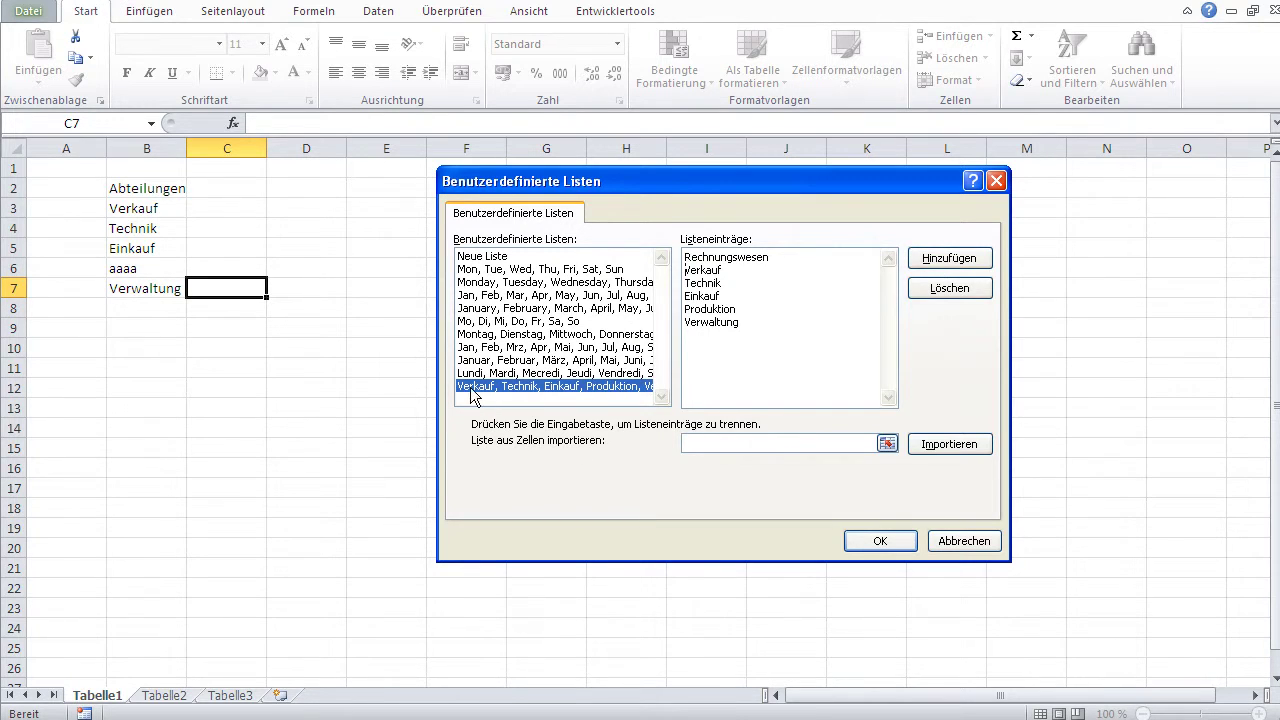
left_click(952, 256)
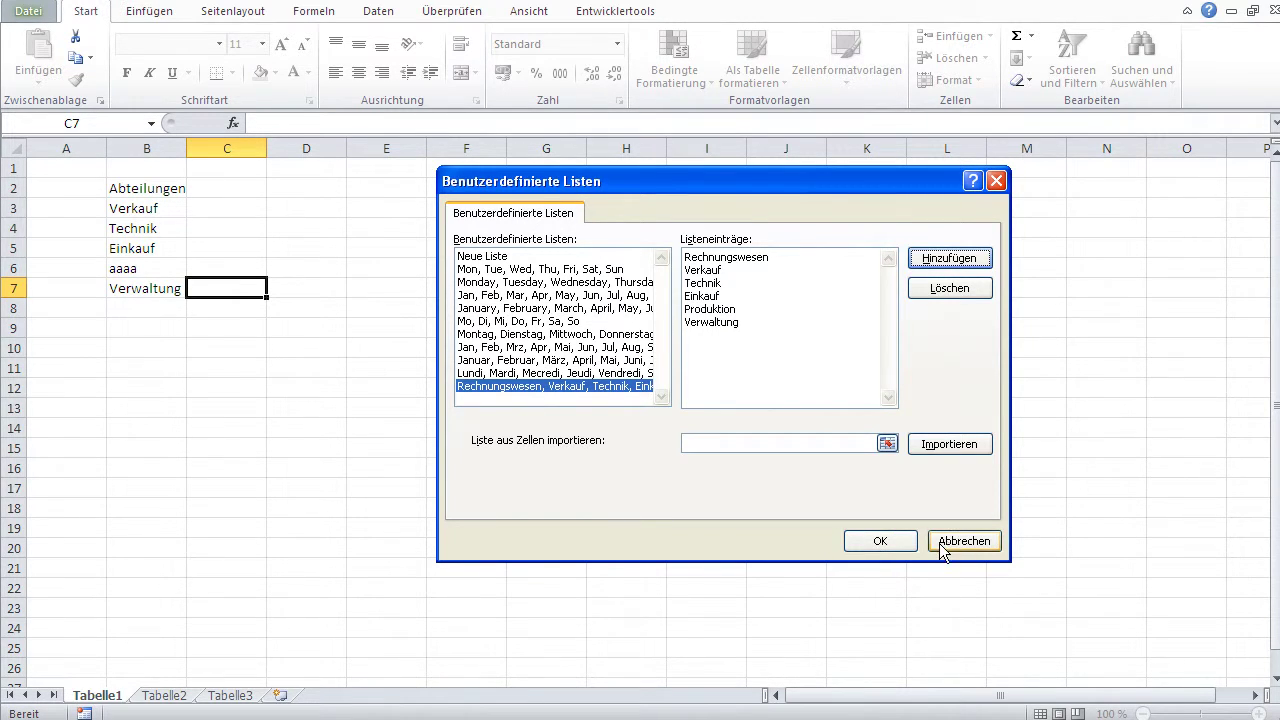
left_click(879, 541)
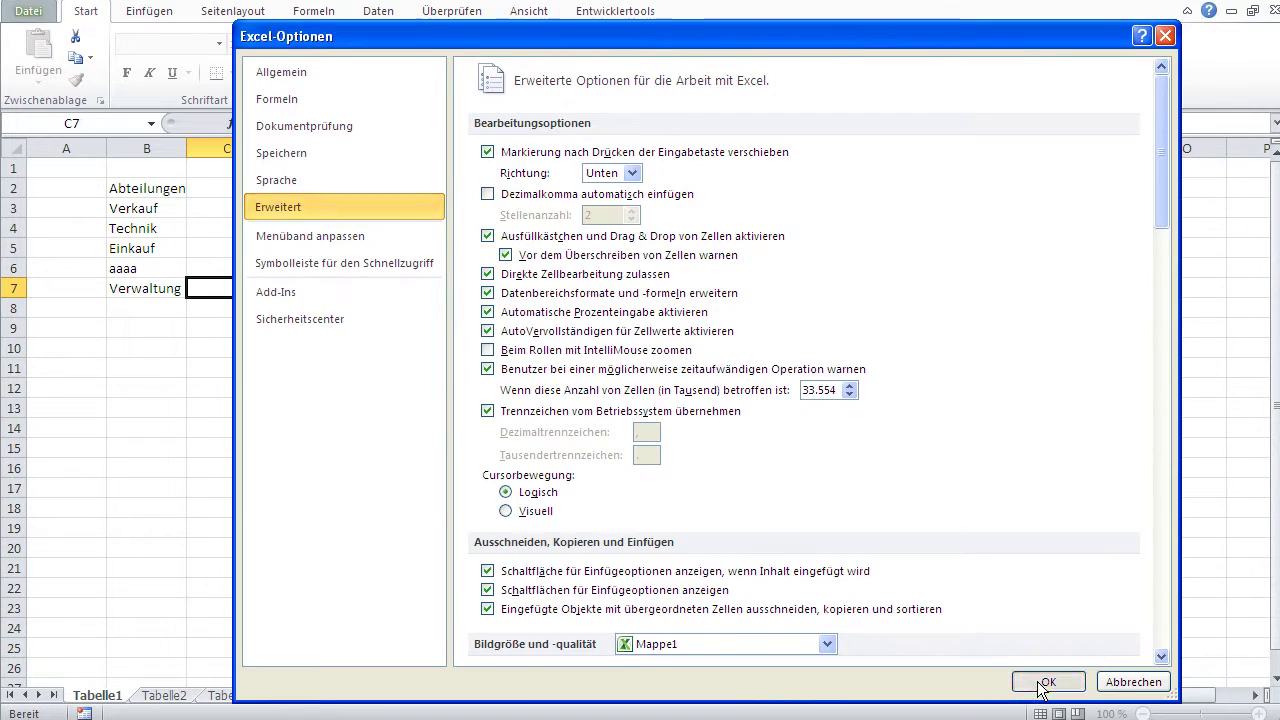
Return to the worksheet and check the contents of cell H7
left_click(1049, 680)
left_click(407, 238)
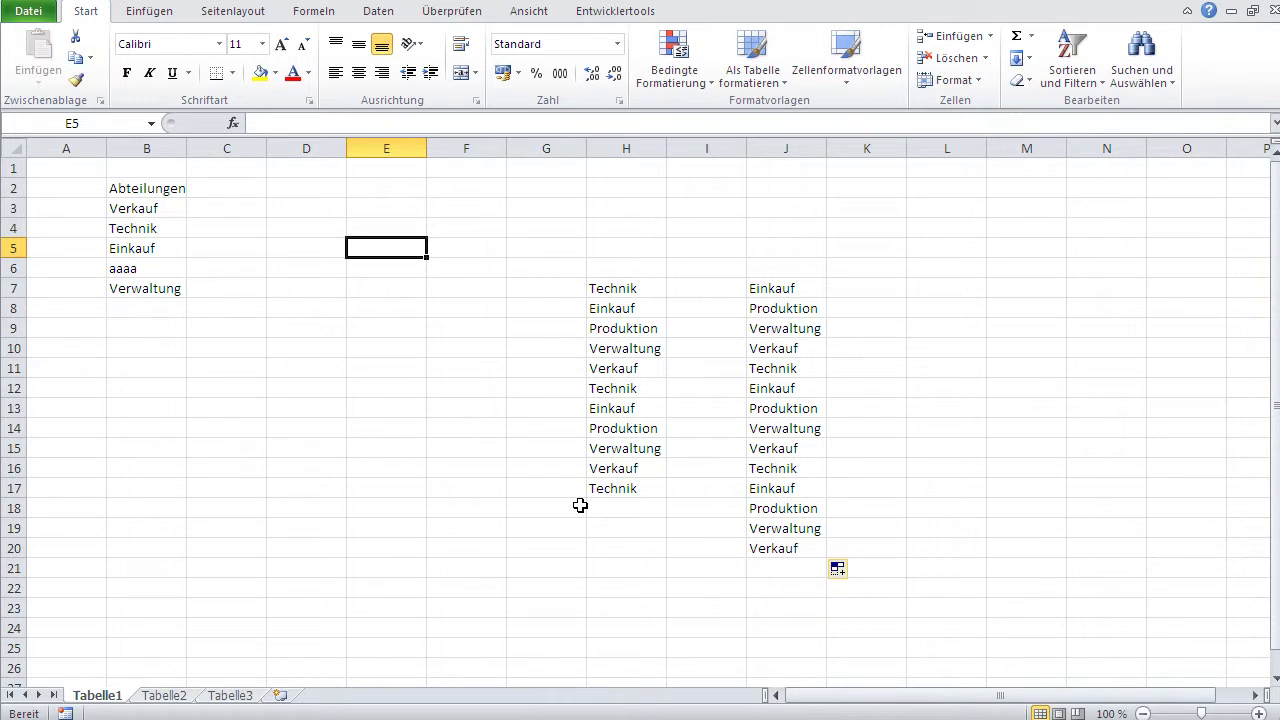
left_click(627, 287)
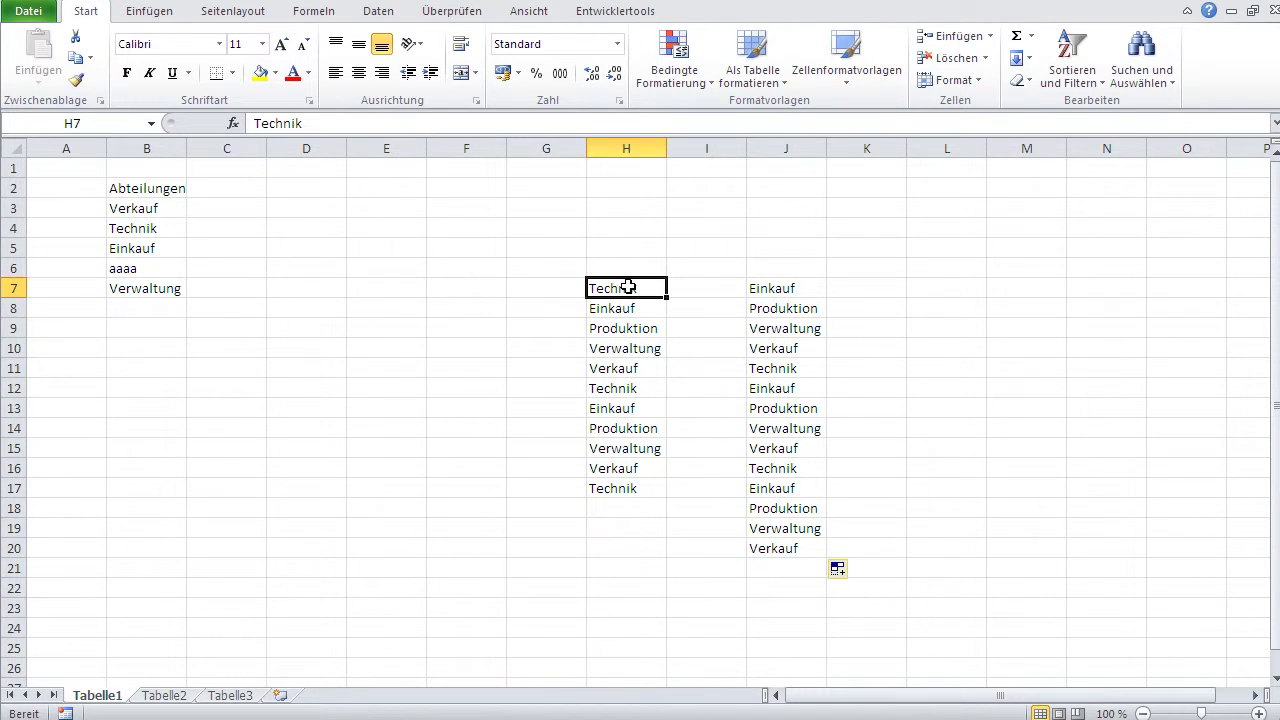
Enter verkauf in F3 and autofill right to N3, including rechnungswesen from the updated list
left_click(455, 212)
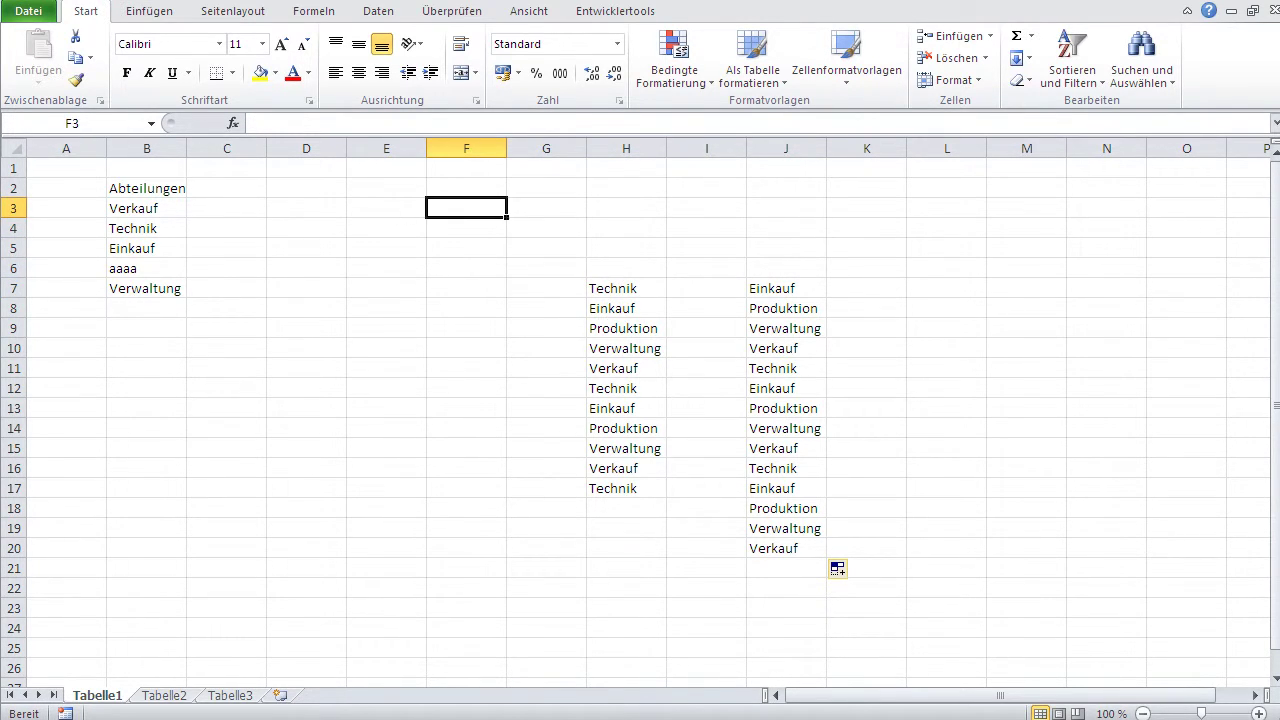
type("T")
key("BackSpace")
type("verkauf")
key("Return")
left_click(481, 206)
left_click_drag(506, 217, 1145, 289)
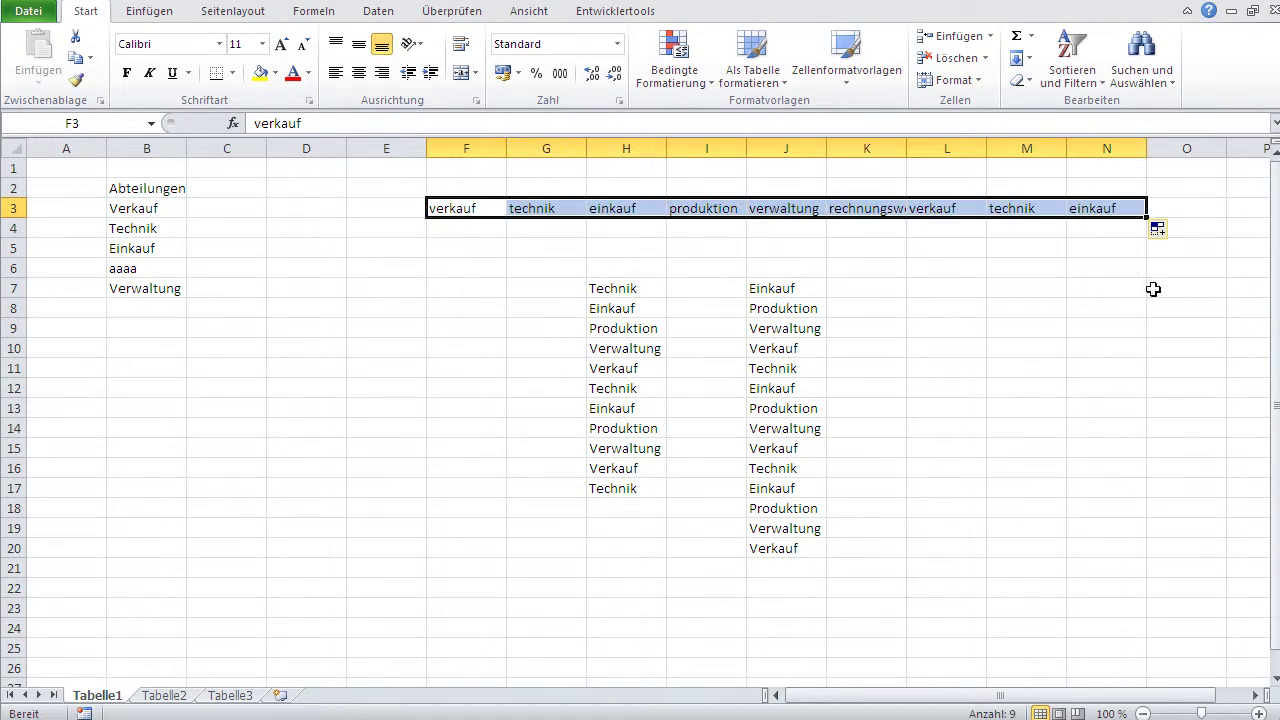
left_click(1068, 382)
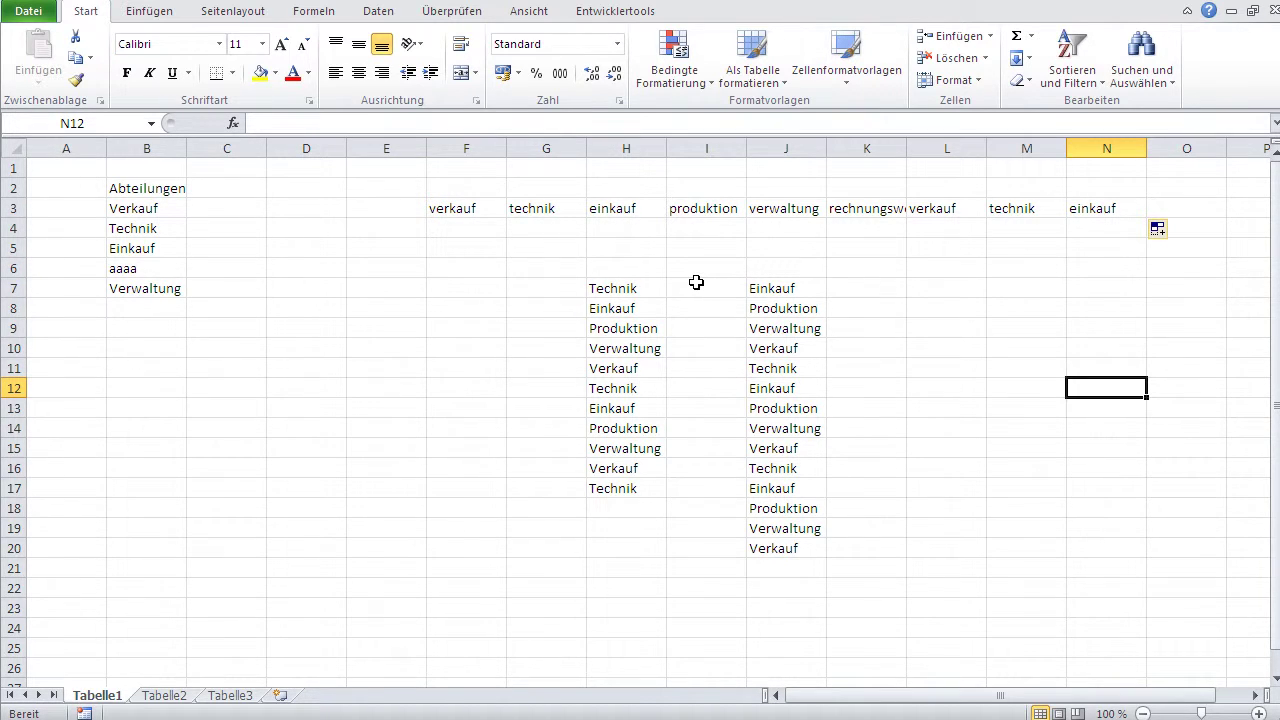
left_click(218, 228)
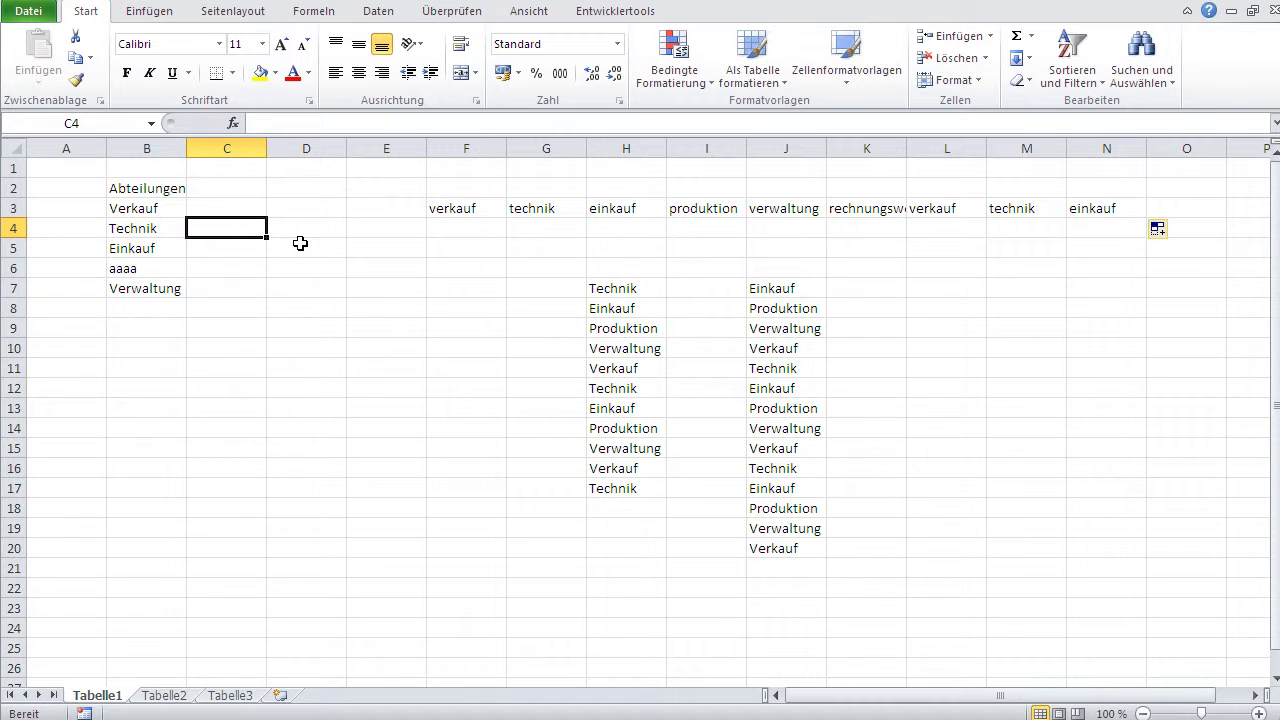
Enter the letters A, B and C into C4, C5 and C6
type("A")
key("Return")
type("B")
key("Return")
type("C")
key("Return")
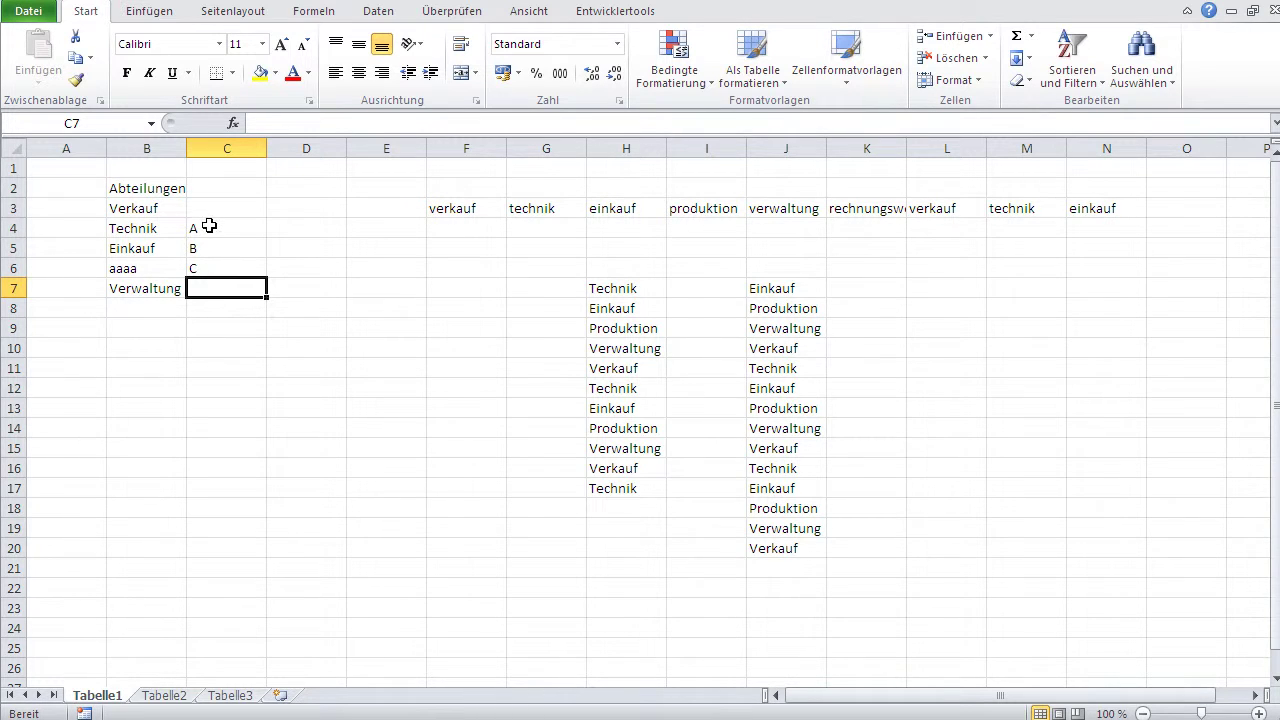
left_click(29, 13)
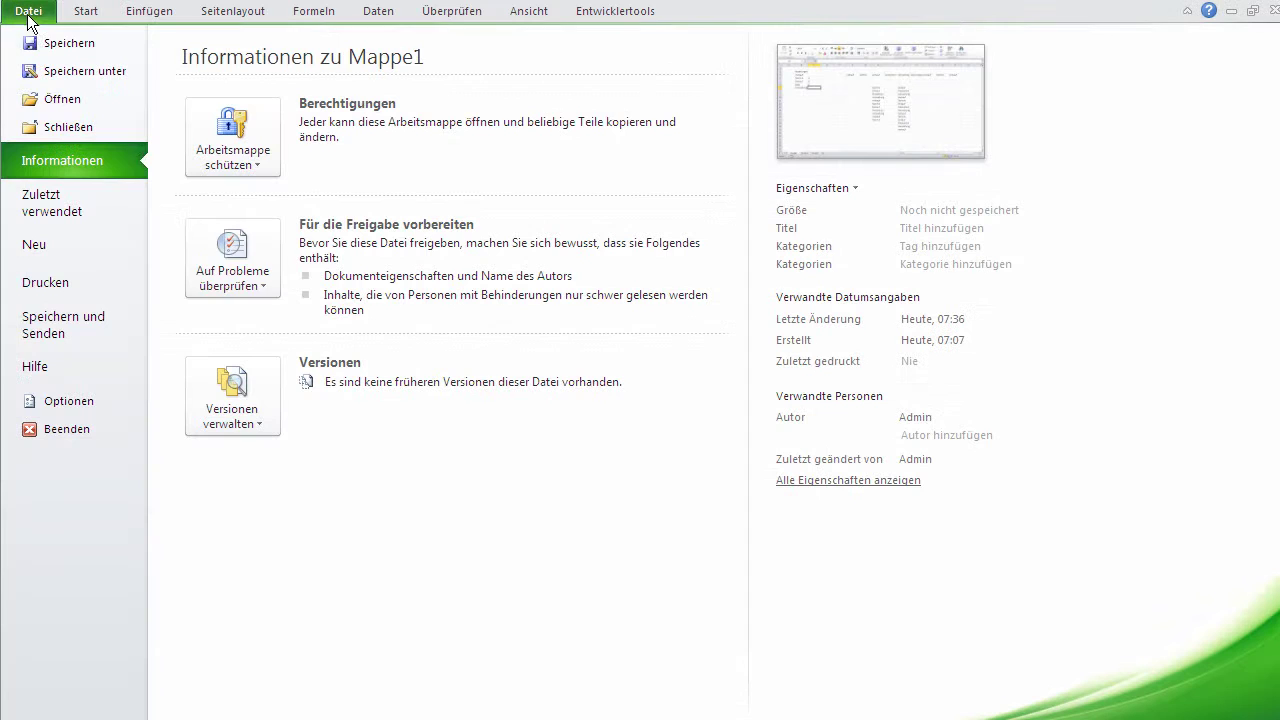
Open the Custom Lists editor from Options > Advanced
left_click(91, 401)
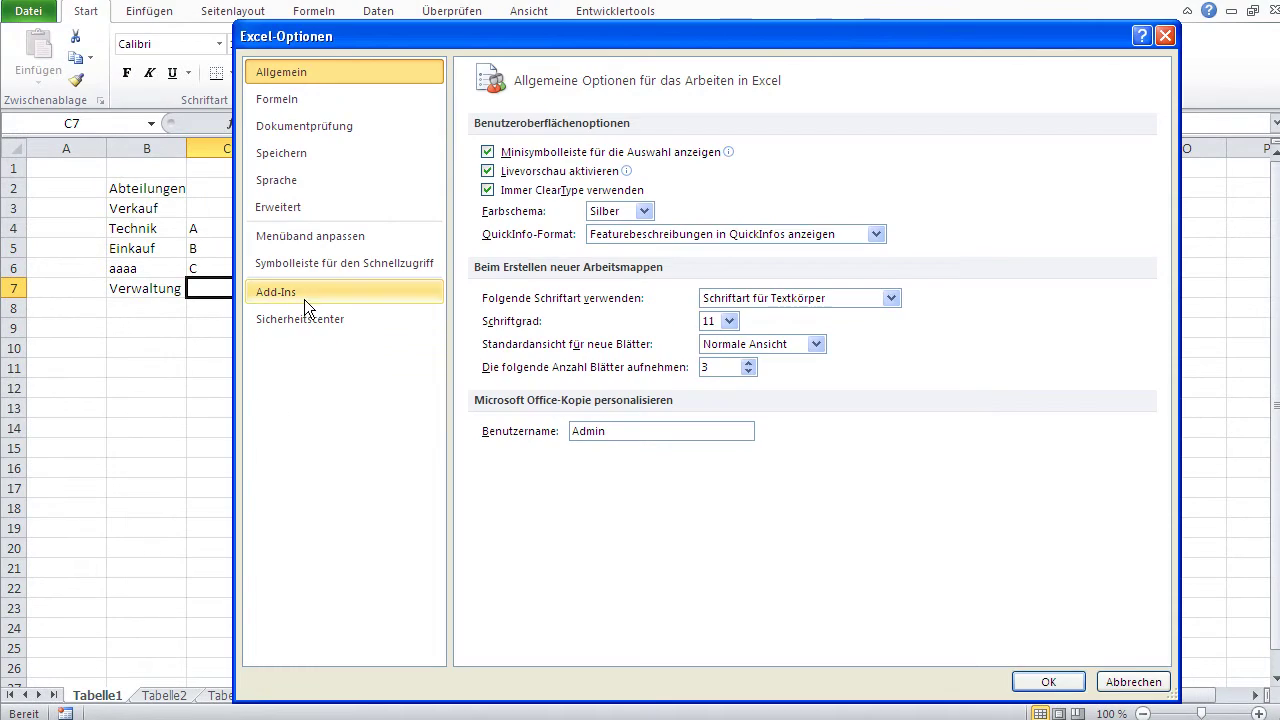
left_click(279, 210)
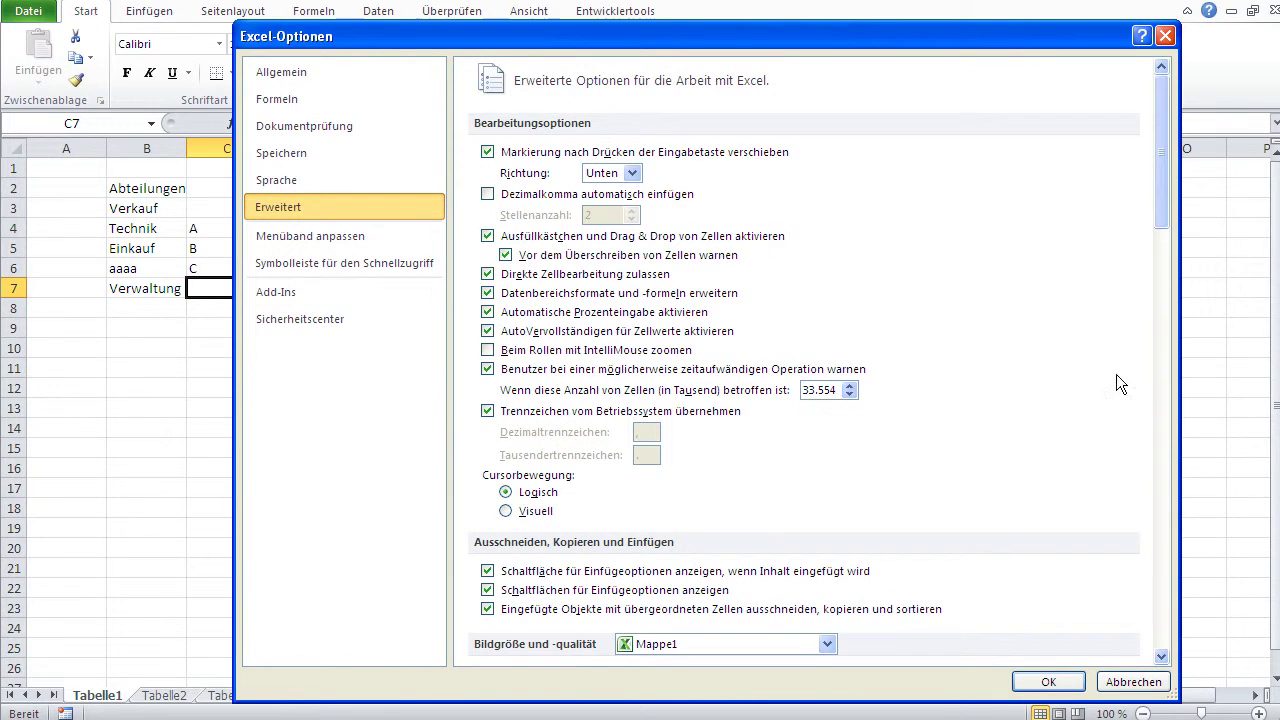
left_click_drag(1157, 209, 1160, 610)
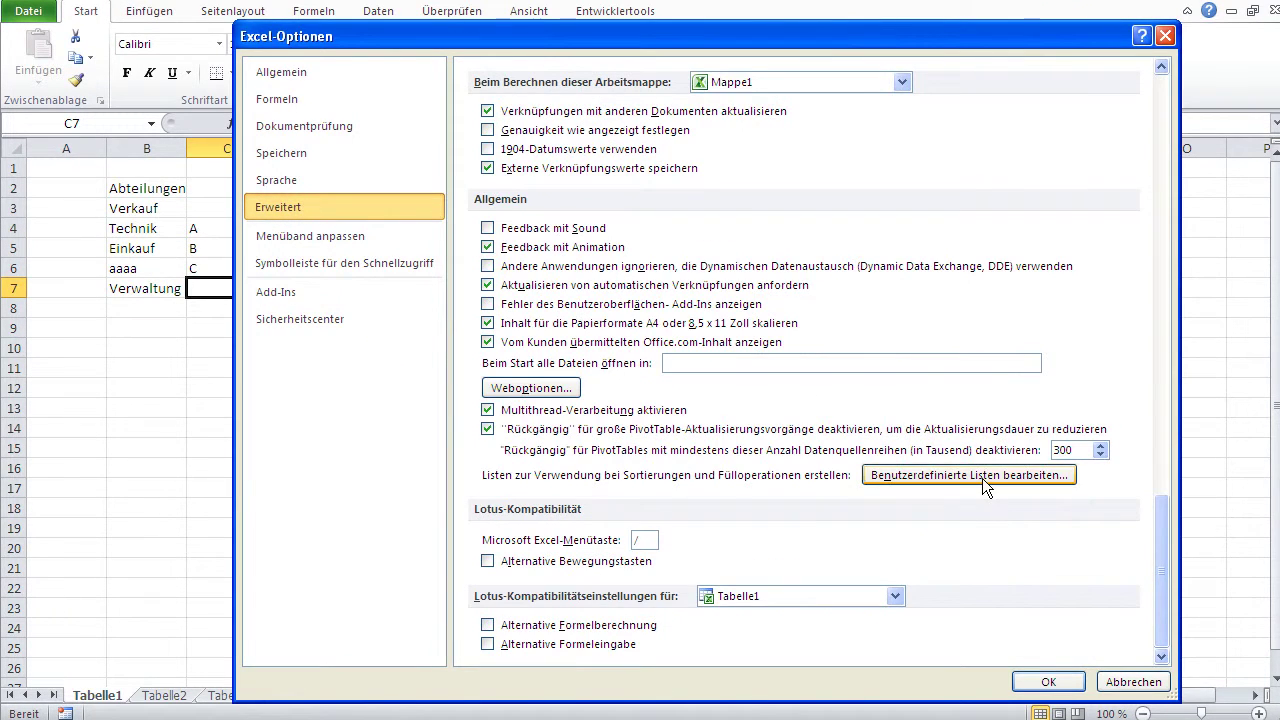
left_click(982, 476)
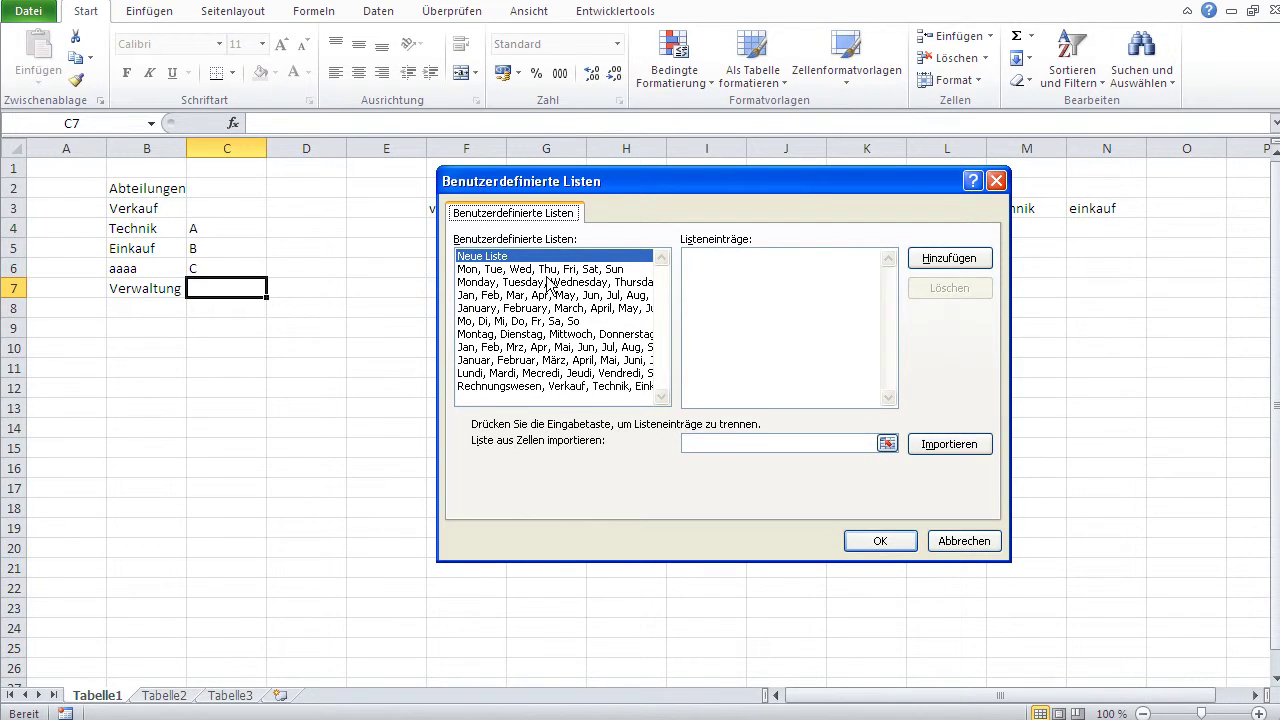
Start a new list entry with letters A through J, one per line
left_click(738, 265)
type("A")
key("Return")
type("B")
key("Return")
type("C")
key("Return")
type("D")
key("Return")
type("F")
key("Return")
type("G")
key("Return")
type("H")
key("Return")
type("I")
key("Return")
type("JKL")
key("BackSpace")
key("BackSpace")
Enter the remaining letters through Z, one per line, and add the alphabet list
type("K")
key("Return")
type("M")
key("Return")
type("N")
key("Return")
type("O")
key("Return")
type("P")
key("Return")
type("Q")
key("Return")
type("R")
key("Return")
type("S")
key("Return")
type("T")
key("Return")
type("U")
key("Return")
type("V")
key("Return")
type("W")
key("Return")
type("X")
key("Return")
type("Y")
key("Return")
type("Z")
left_click(964, 262)
Enter A in D4 and autofill down to D15, producing letters A through L
left_click(878, 541)
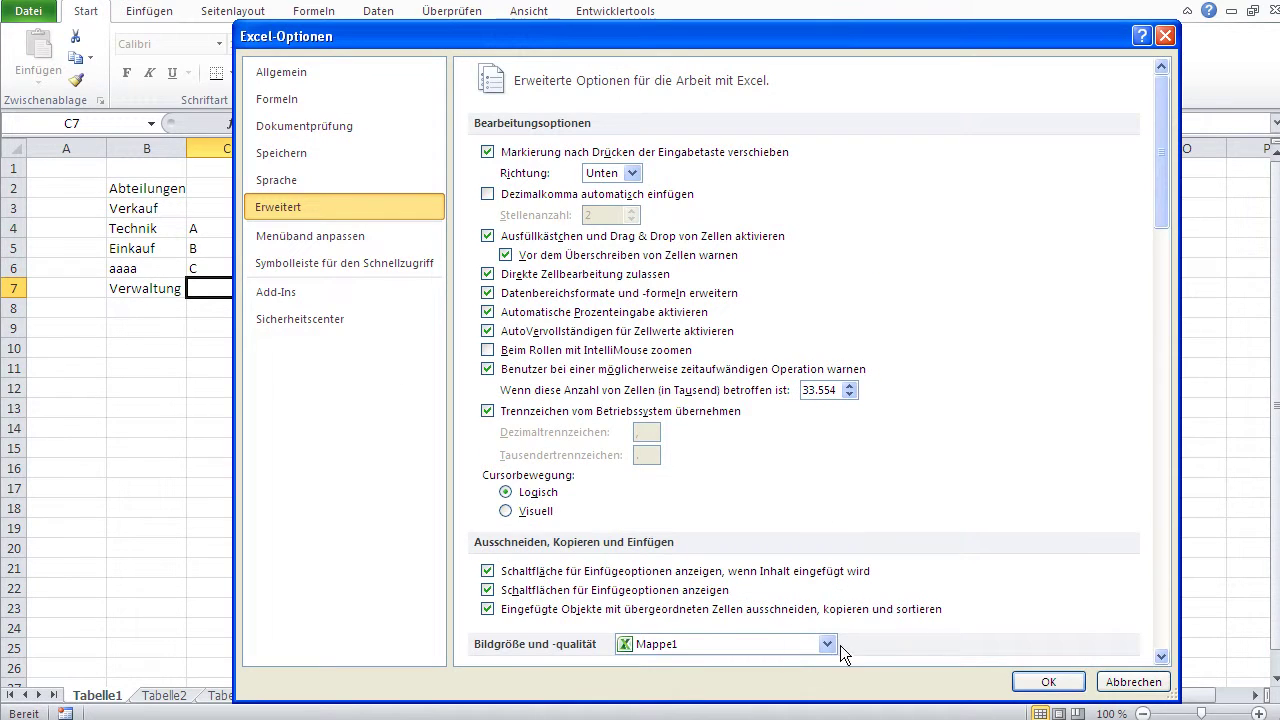
left_click(1046, 682)
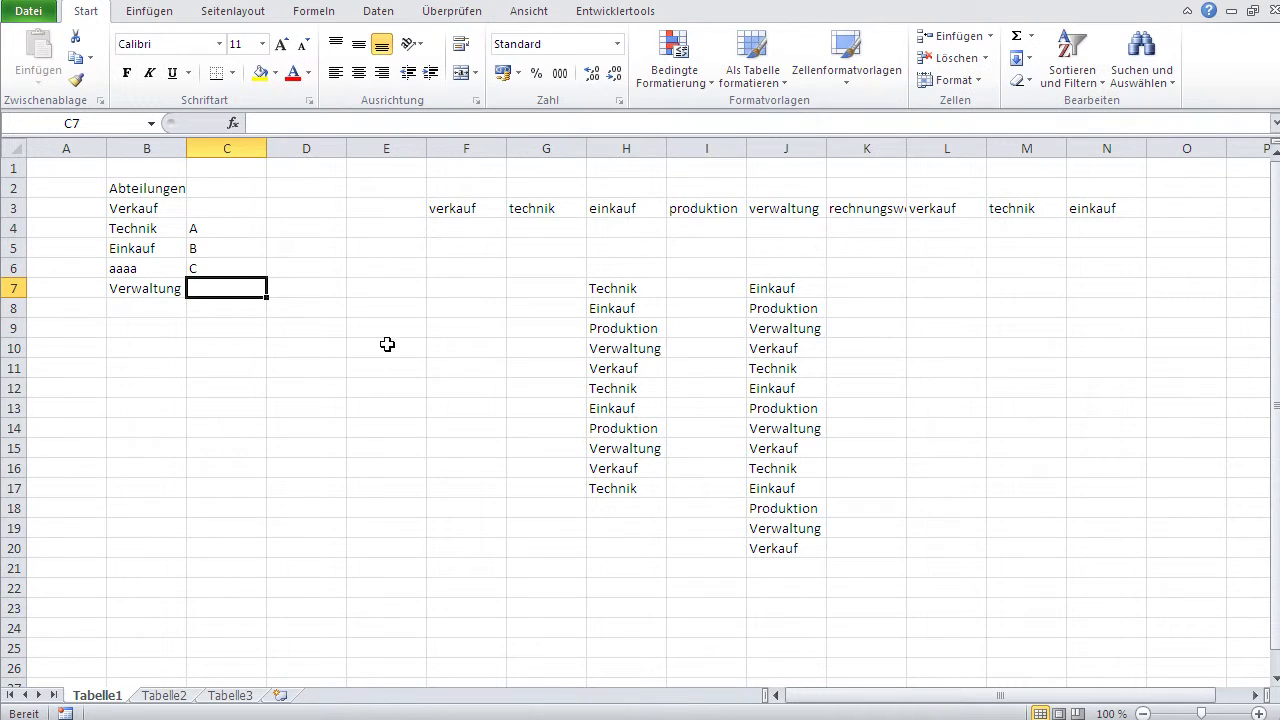
left_click(304, 224)
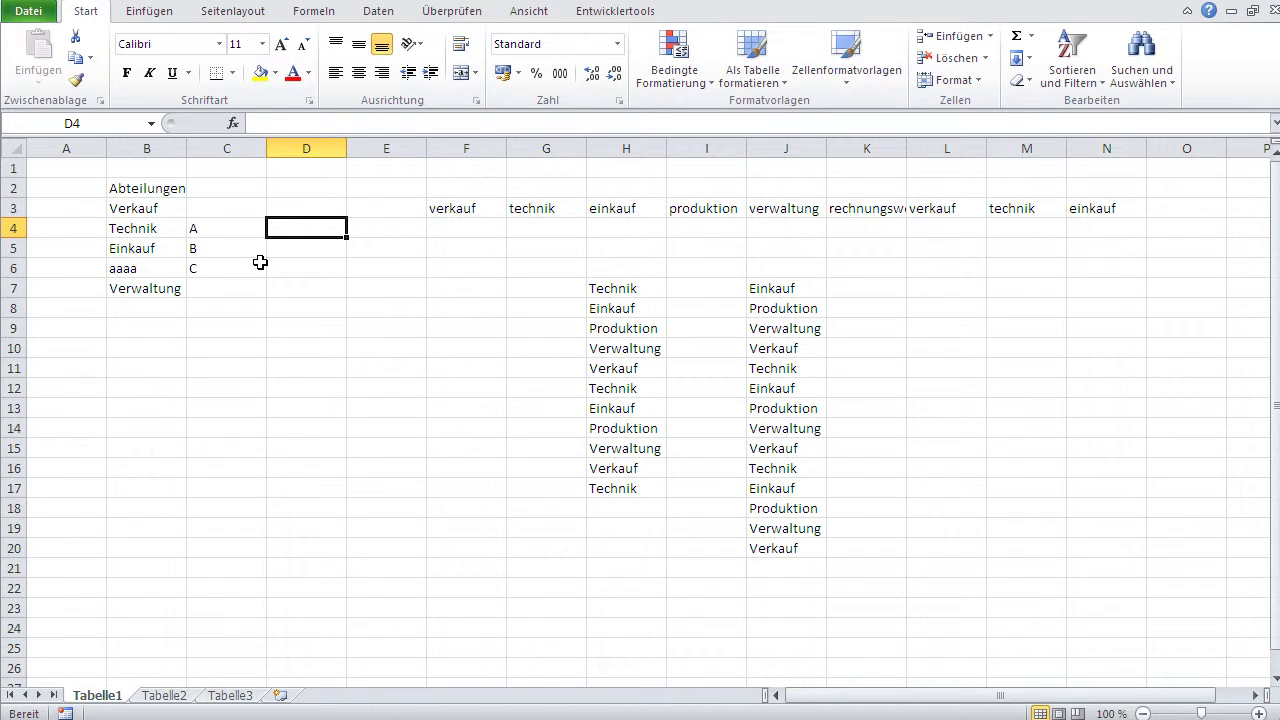
type("A")
key("Return")
left_click(314, 229)
left_click_drag(346, 238, 346, 456)
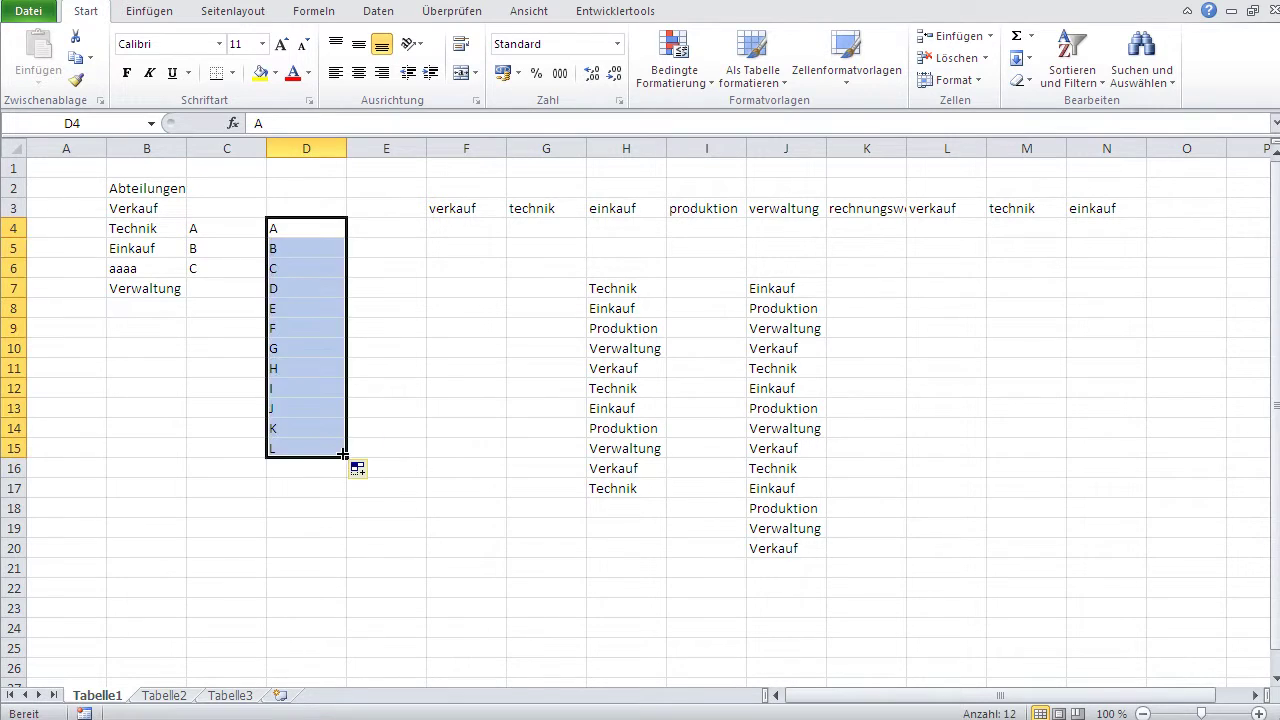
left_click(447, 444)
left_click(358, 222)
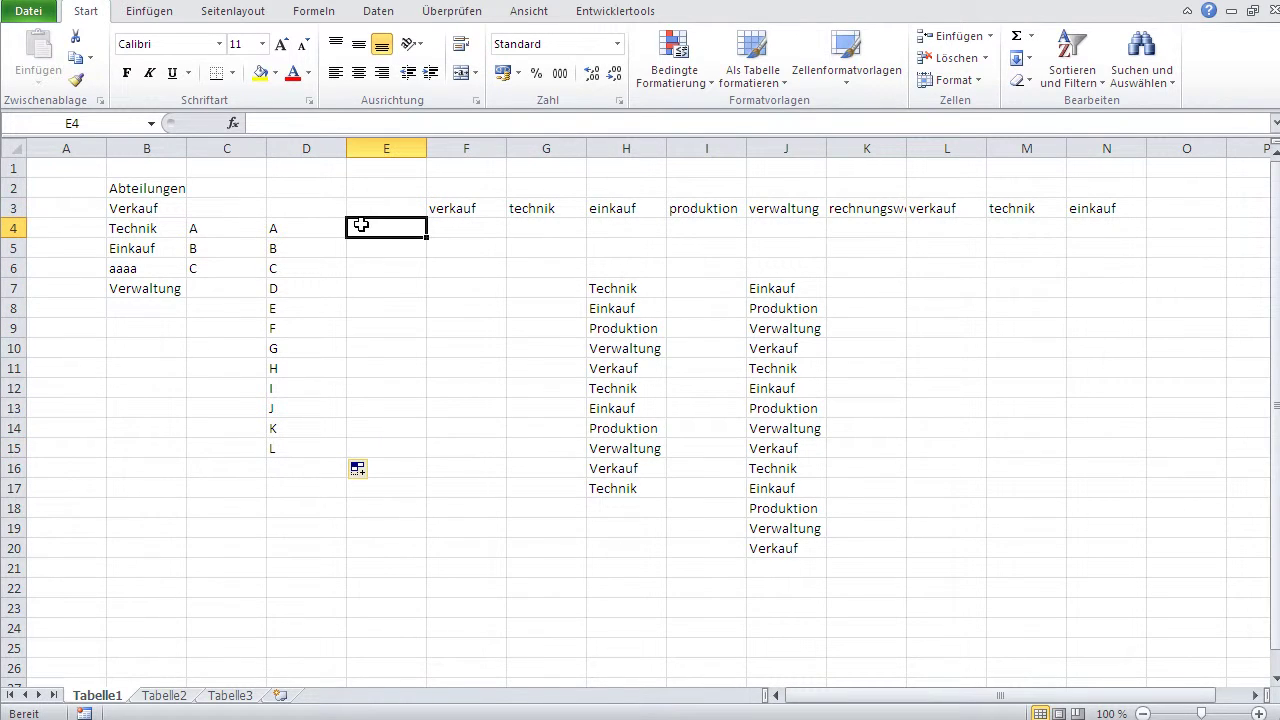